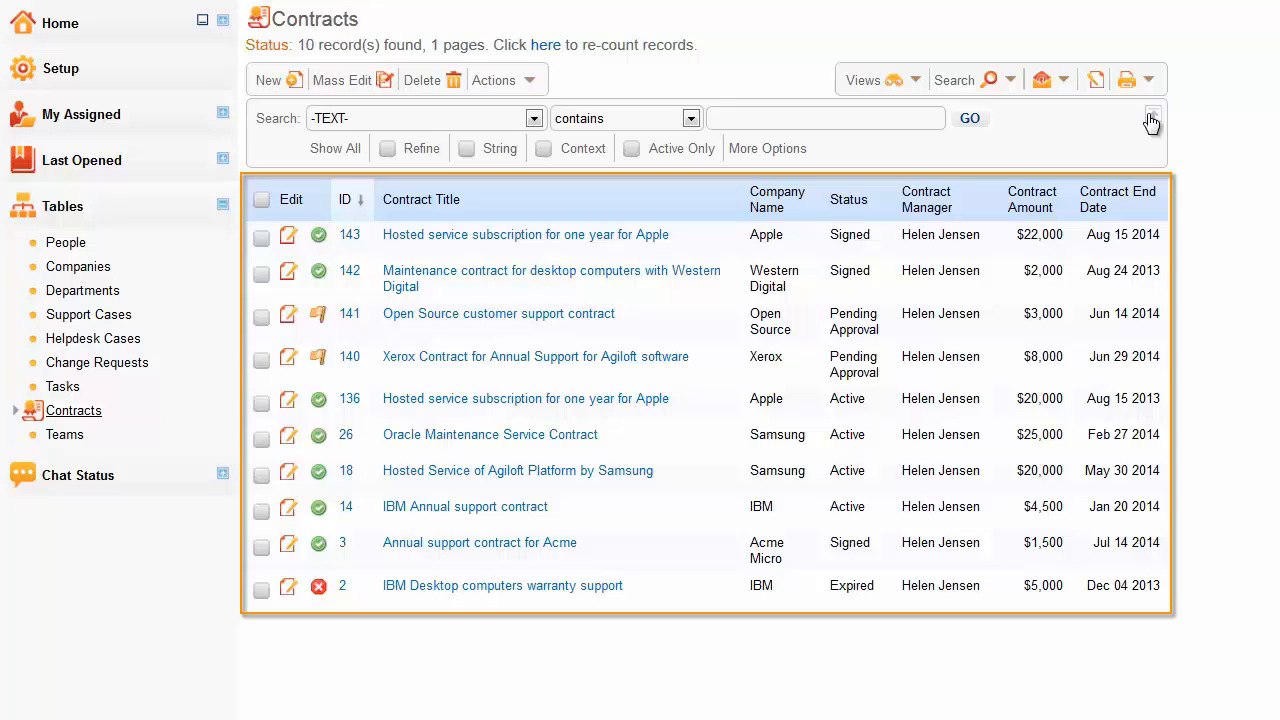
- Switch the Contracts table to the Expanded View and start creating a new view
click(915, 82)
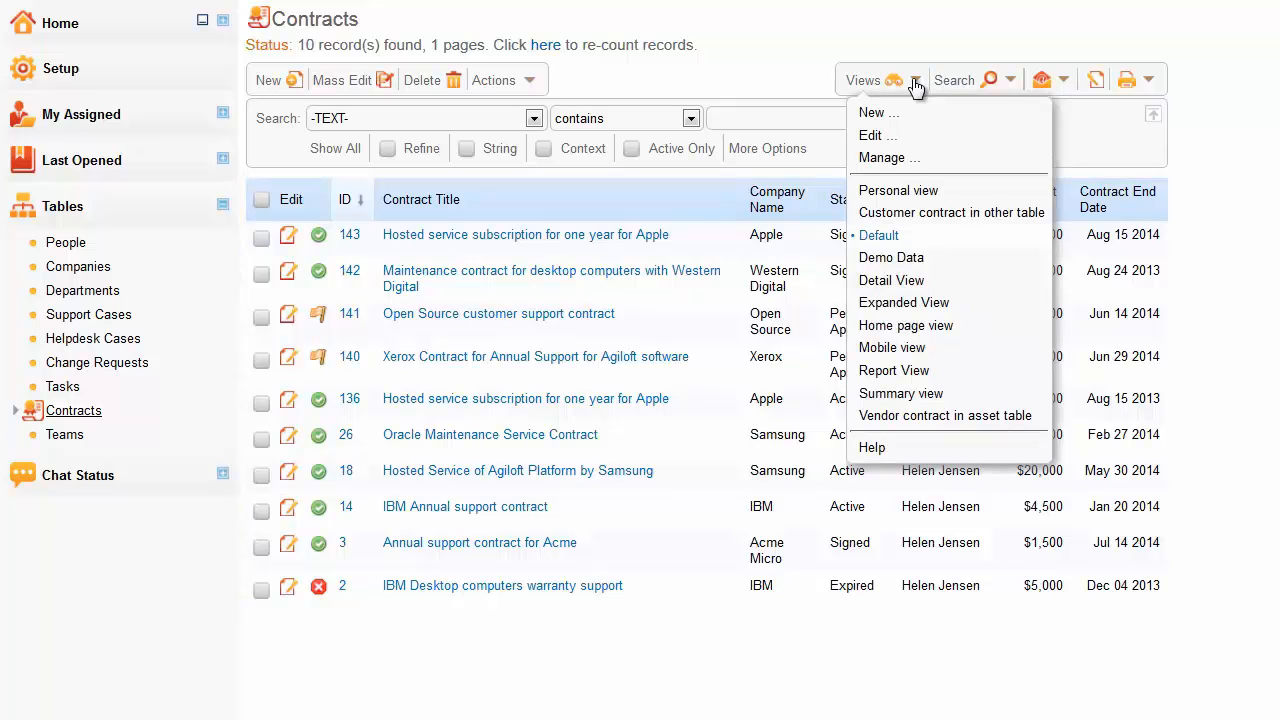
click(893, 299)
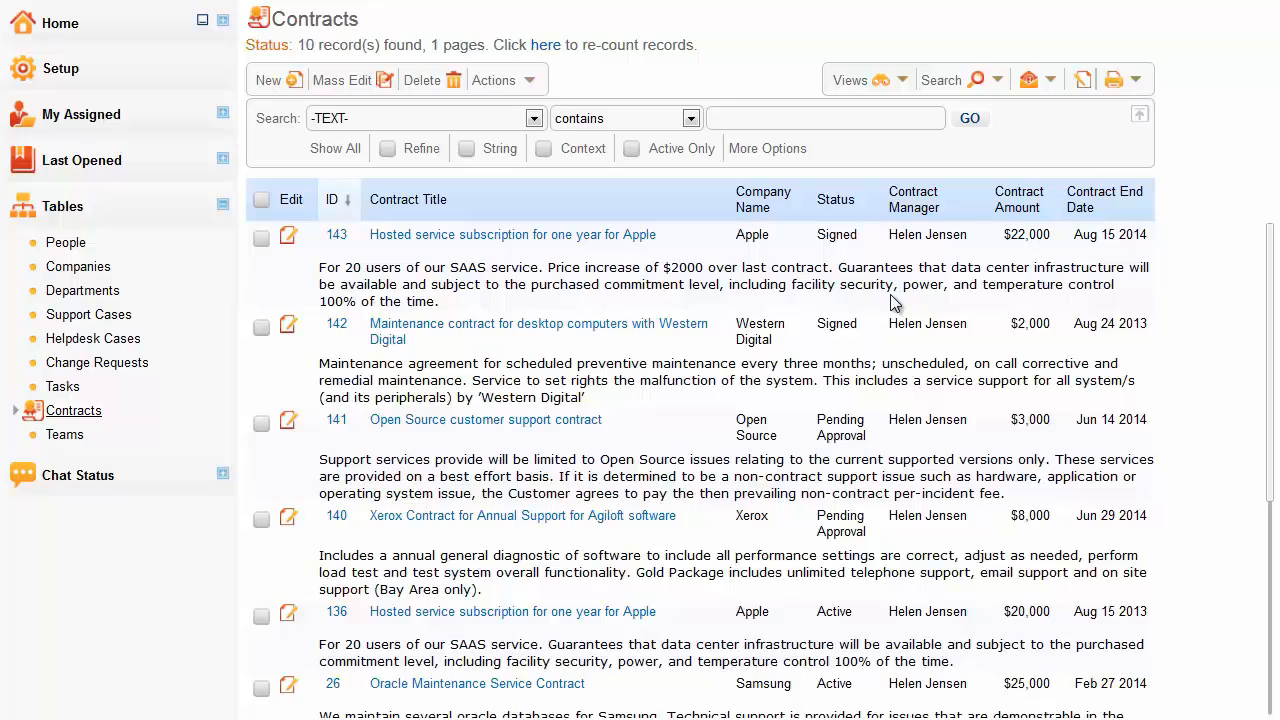
click(900, 84)
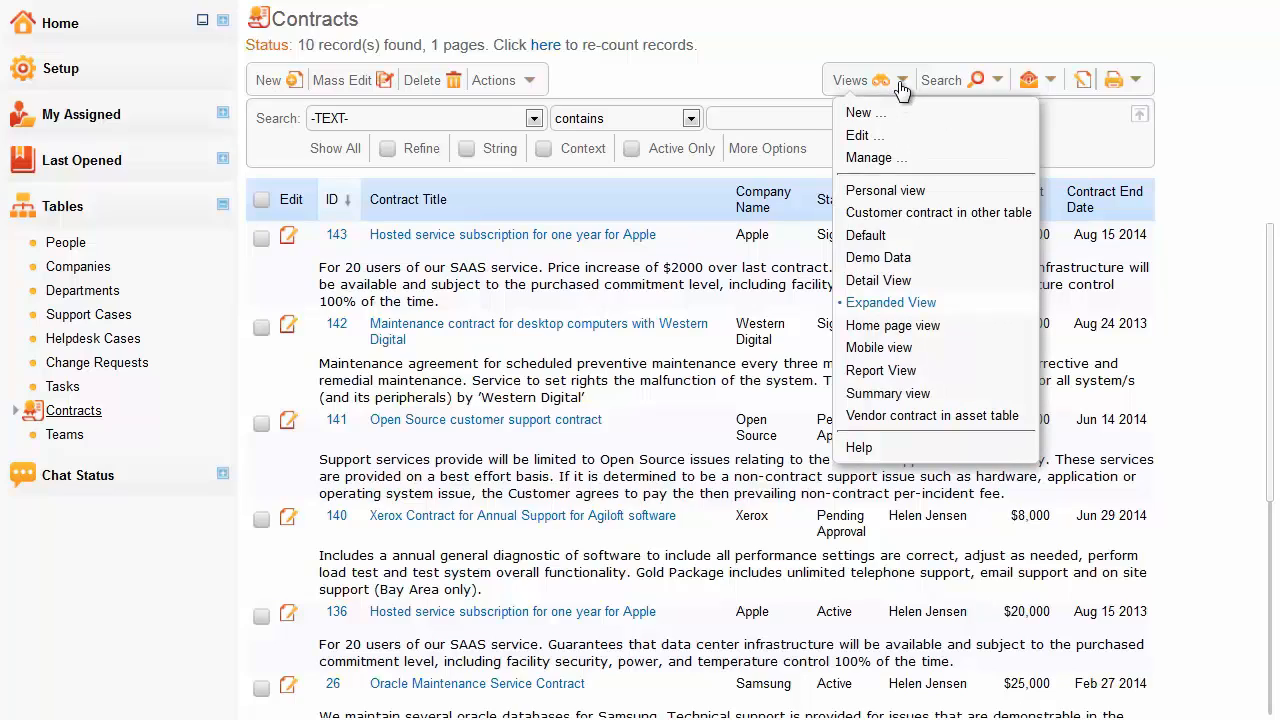
click(891, 117)
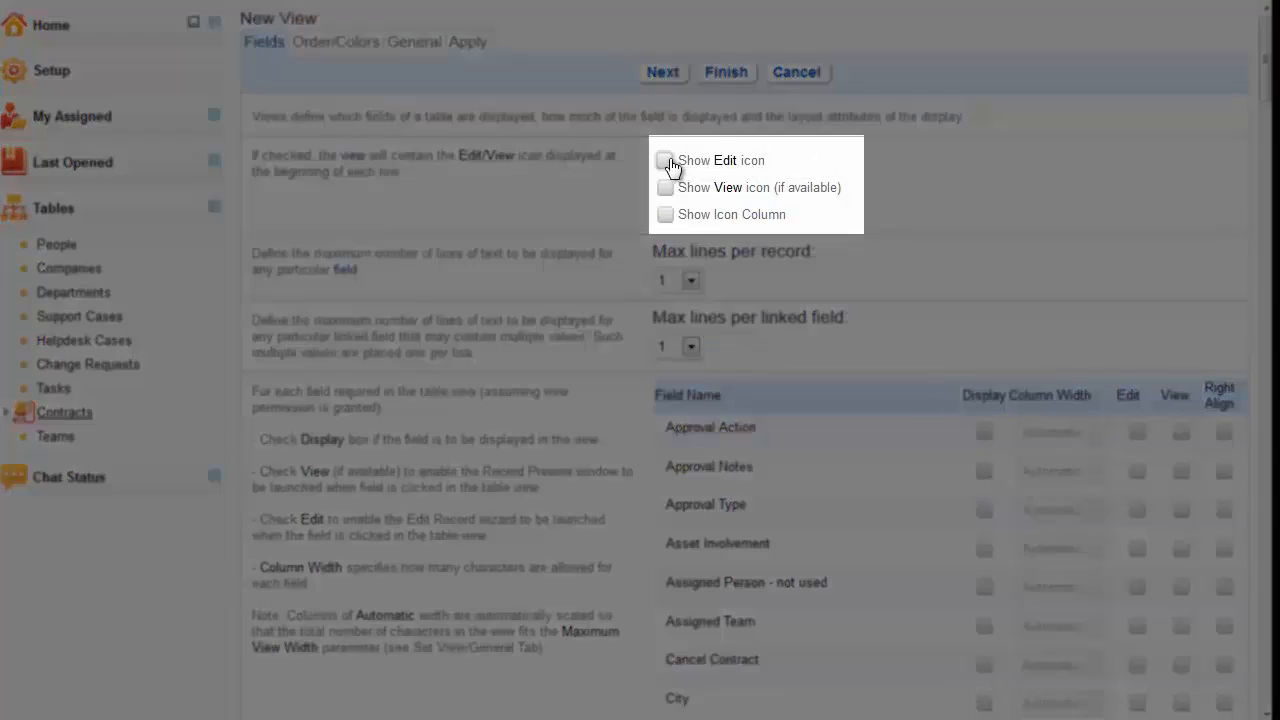
- Show the Edit icon and the icon column in the view, and set the maximum lines per record to 3
click(665, 161)
click(663, 215)
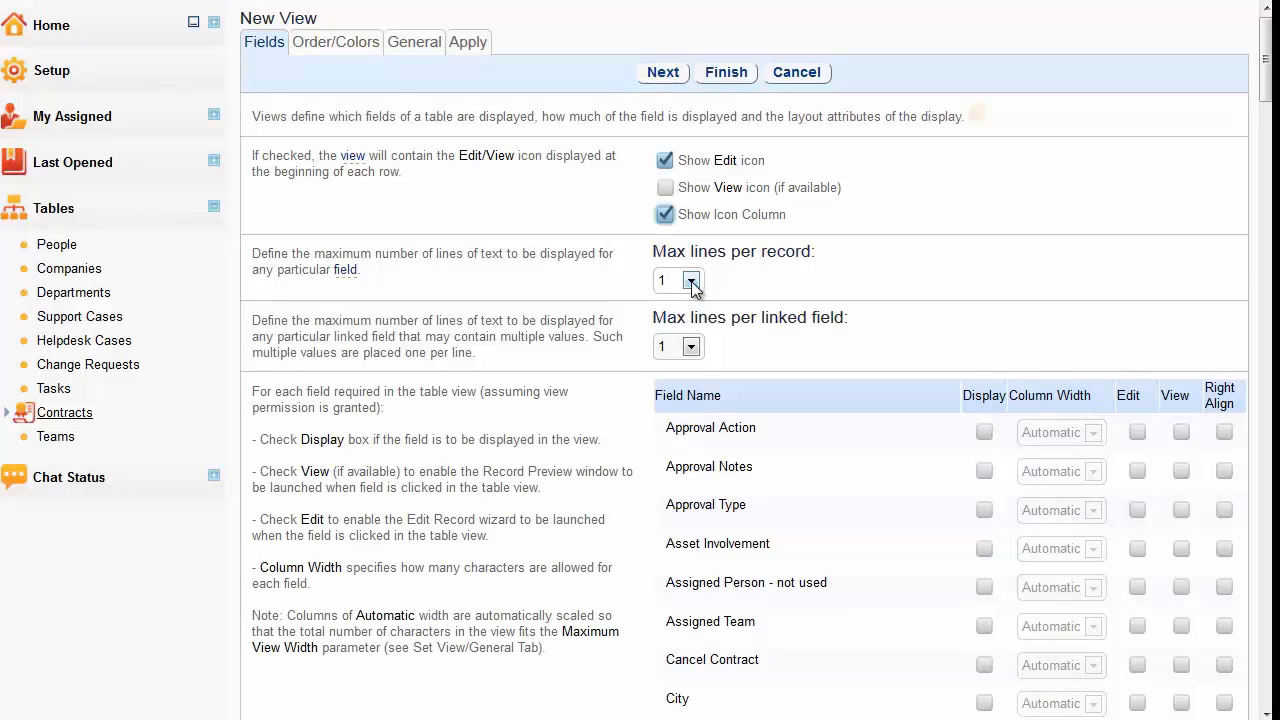
click(691, 283)
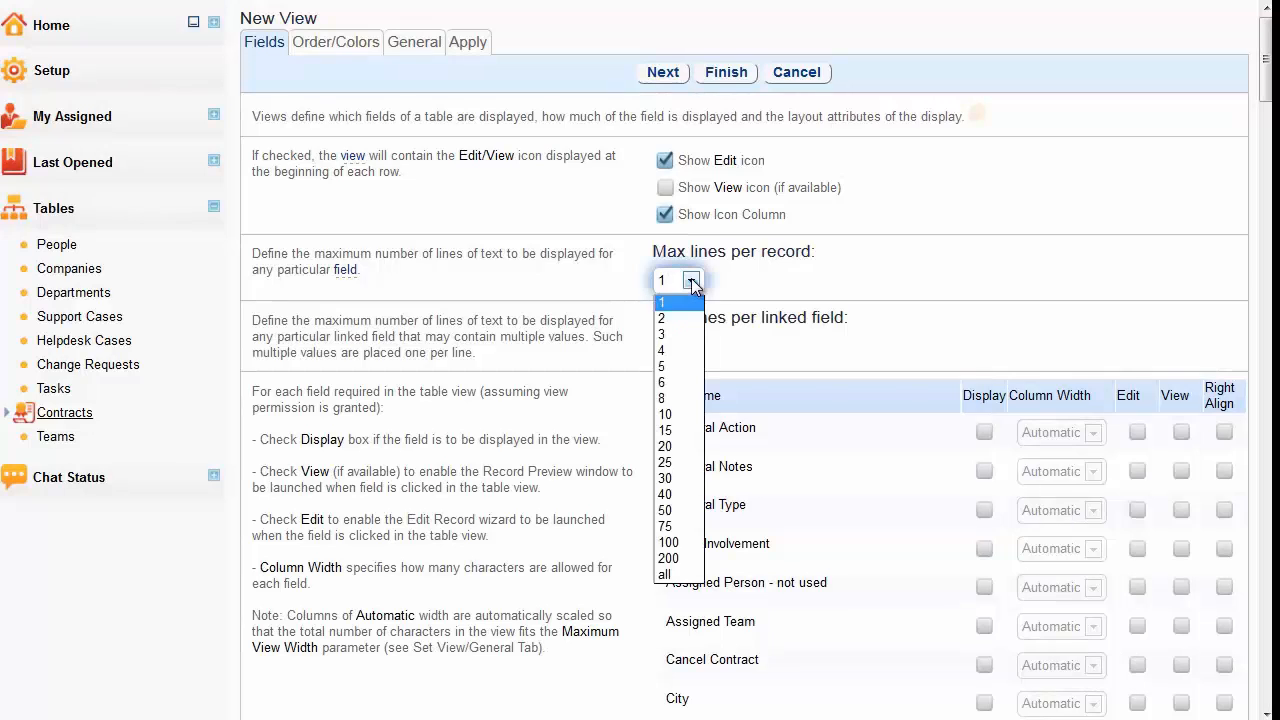
click(678, 336)
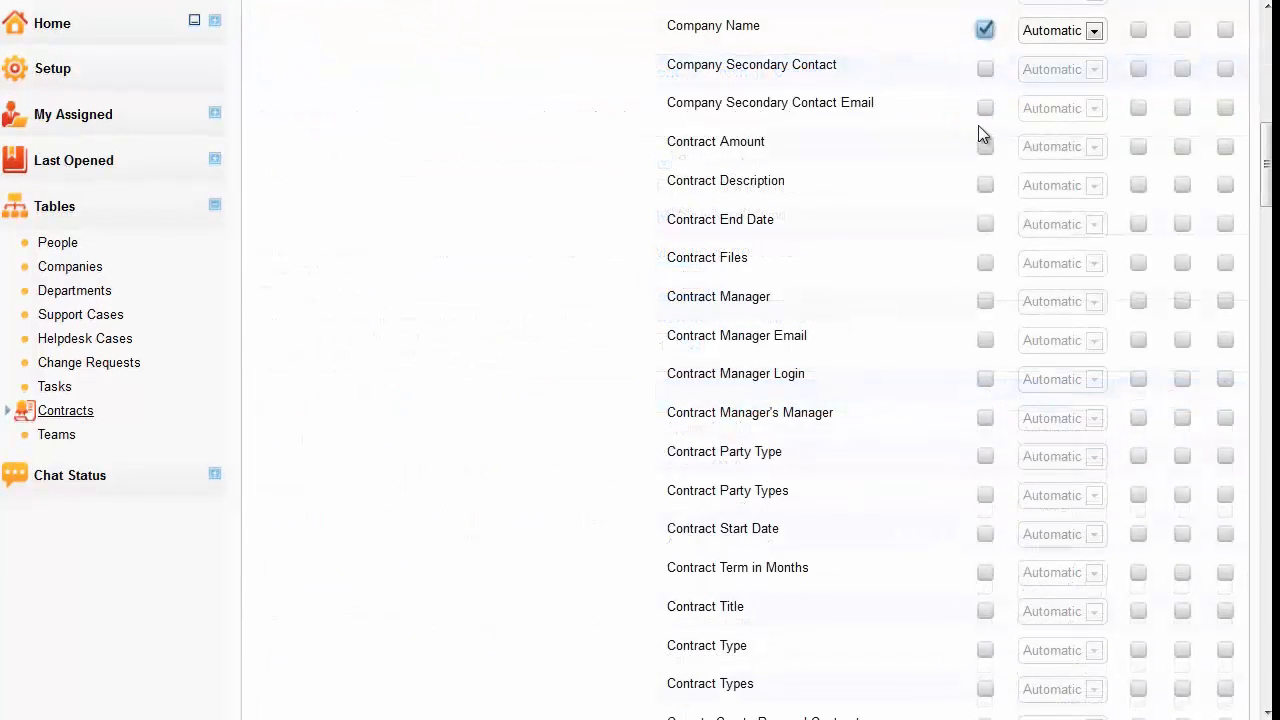
- Display the Contract Amount, Contract End Date, Contract Manager, Contract Title and Status fields, keeping the Status column width Automatic
click(985, 145)
click(985, 223)
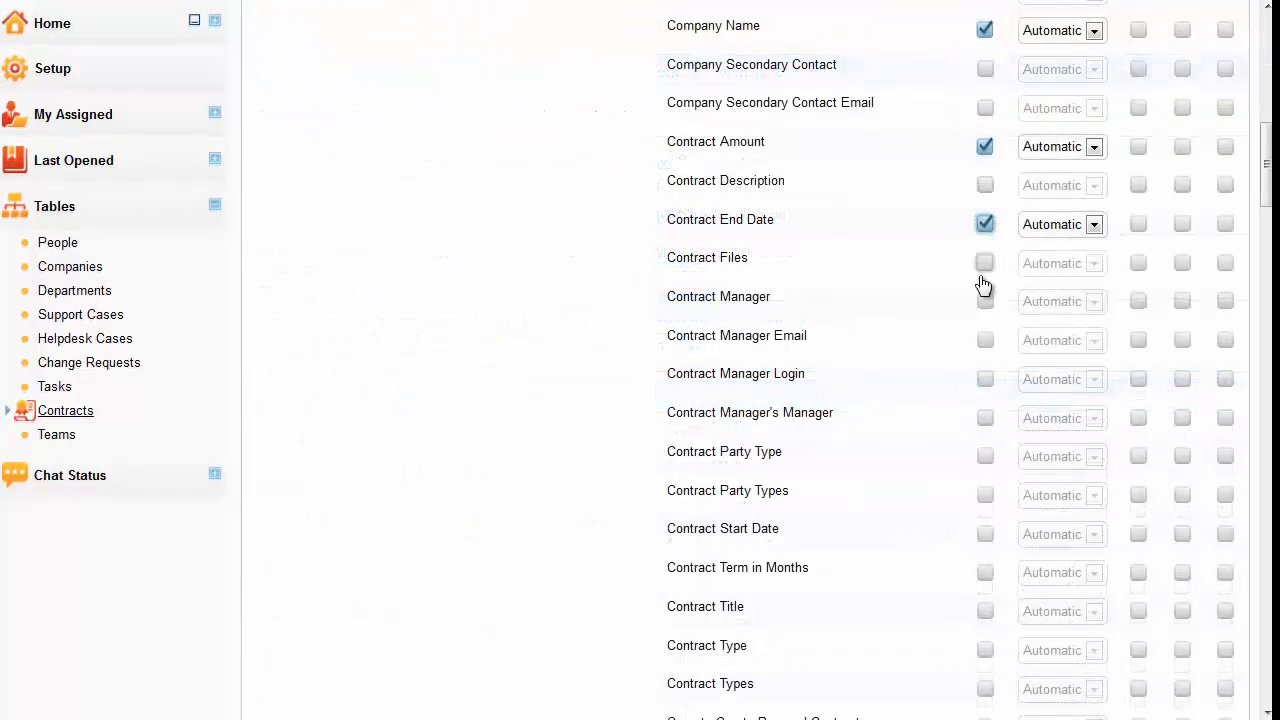
click(985, 300)
click(985, 611)
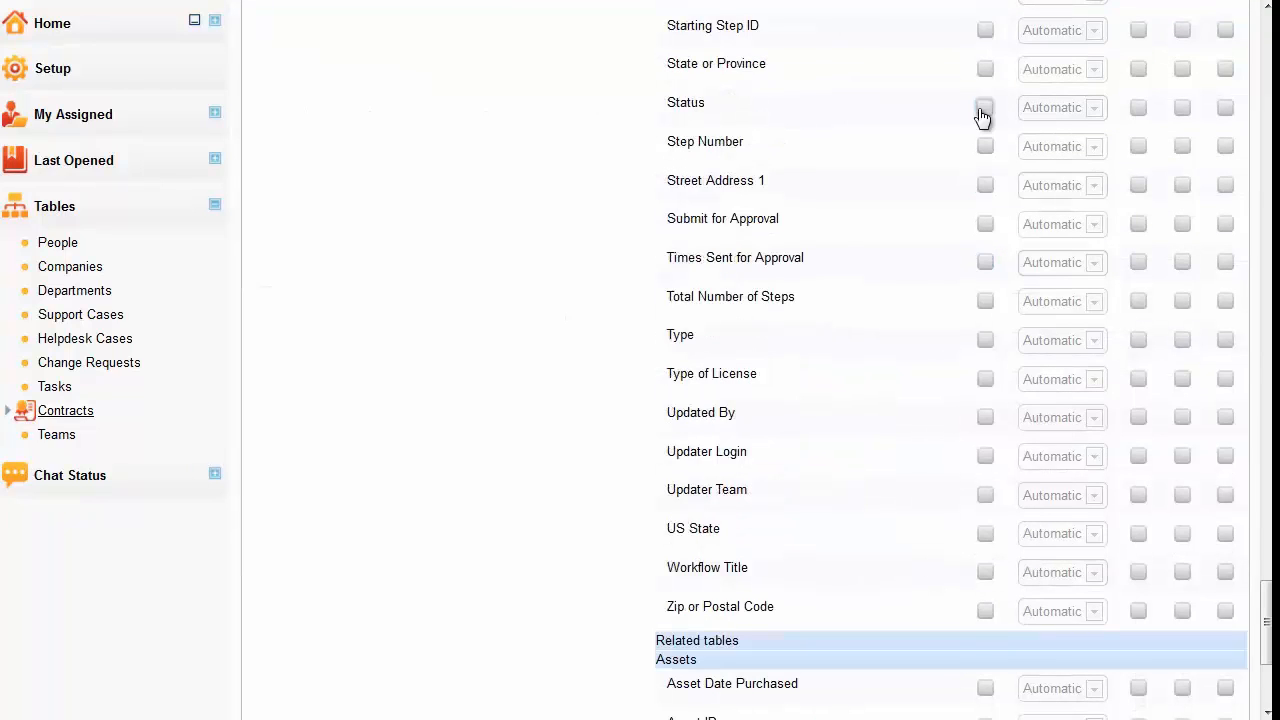
click(984, 109)
click(1095, 109)
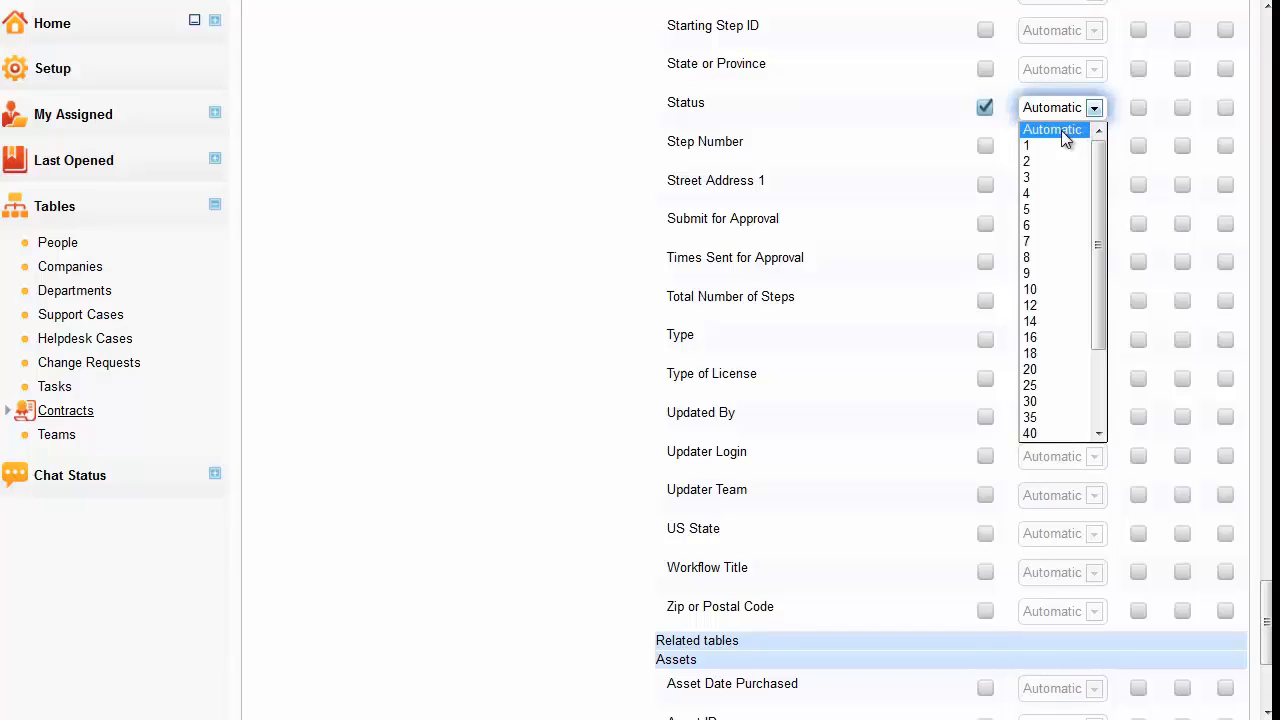
click(1062, 131)
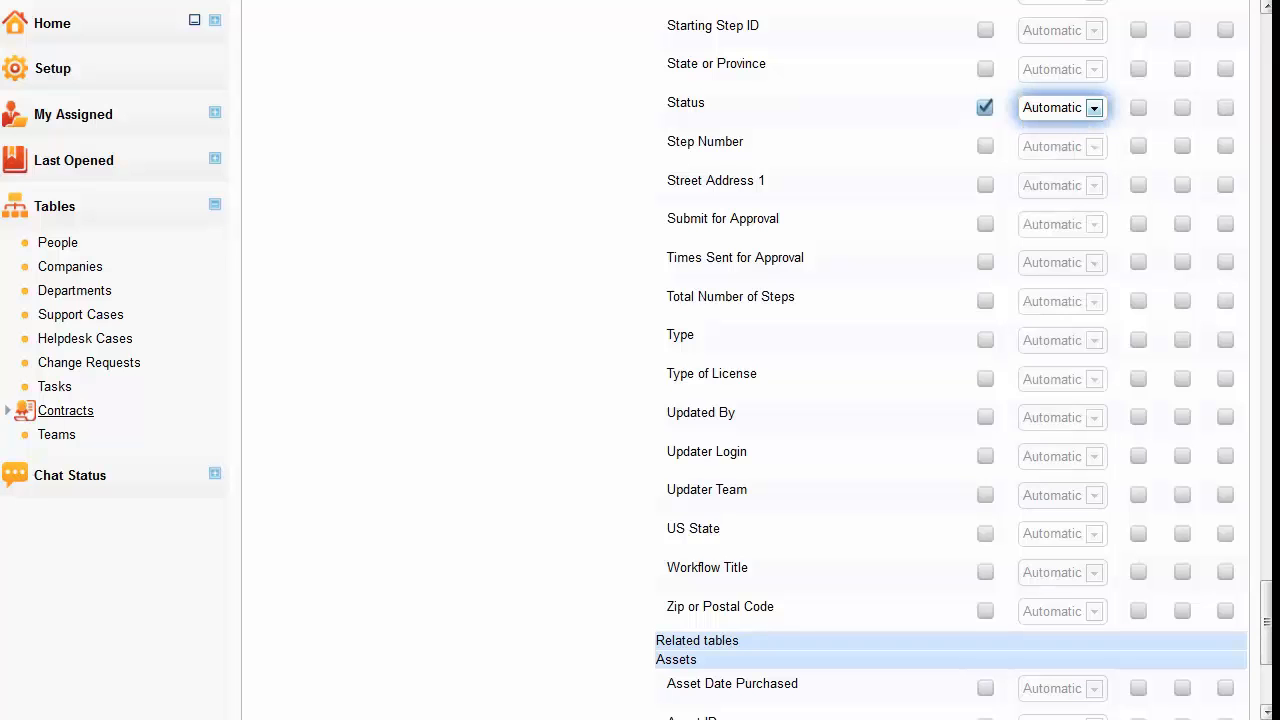
- Display the Contract Files and ID fields, enable View for ID, and right-align Contract Amount
drag(1265, 620, 1205, 172)
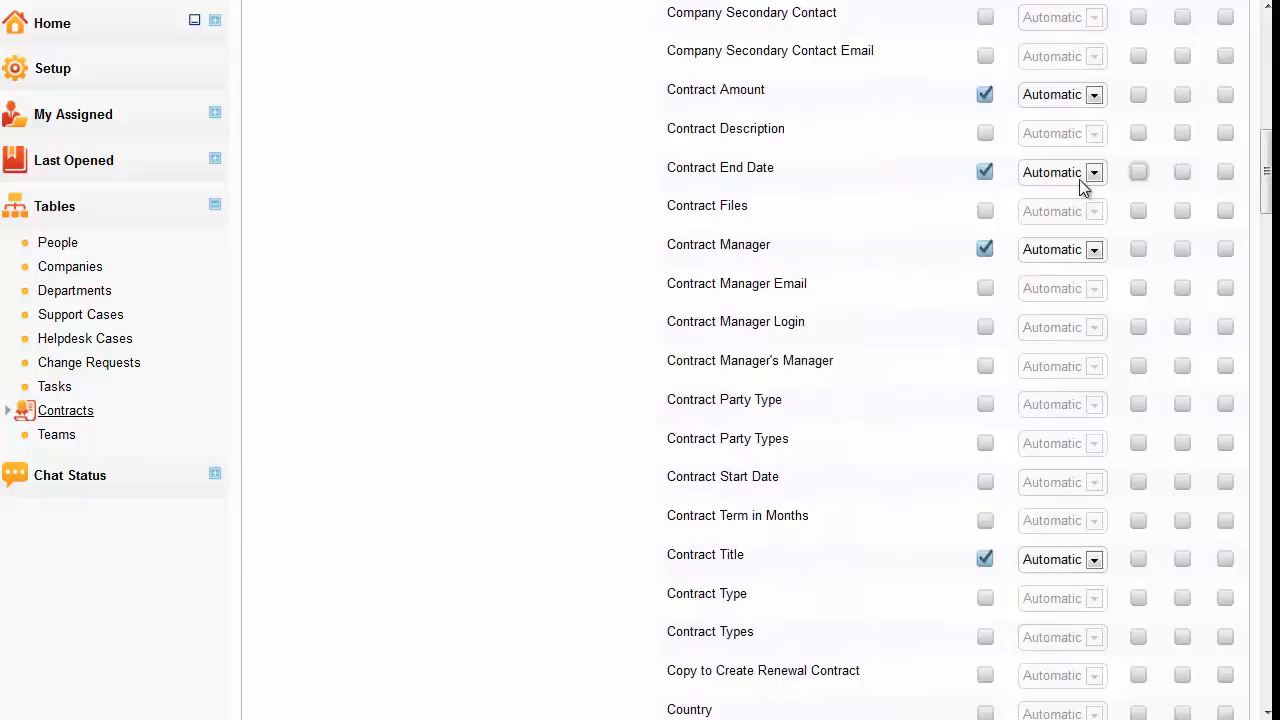
click(985, 211)
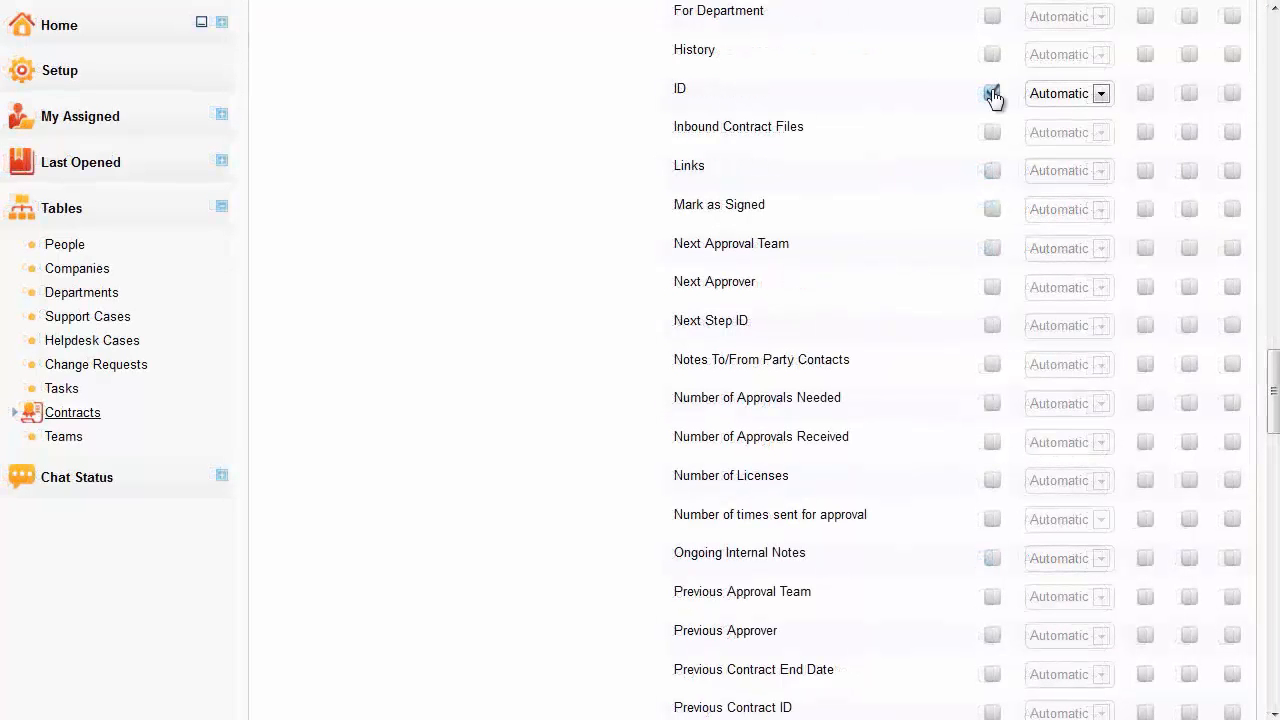
click(1189, 93)
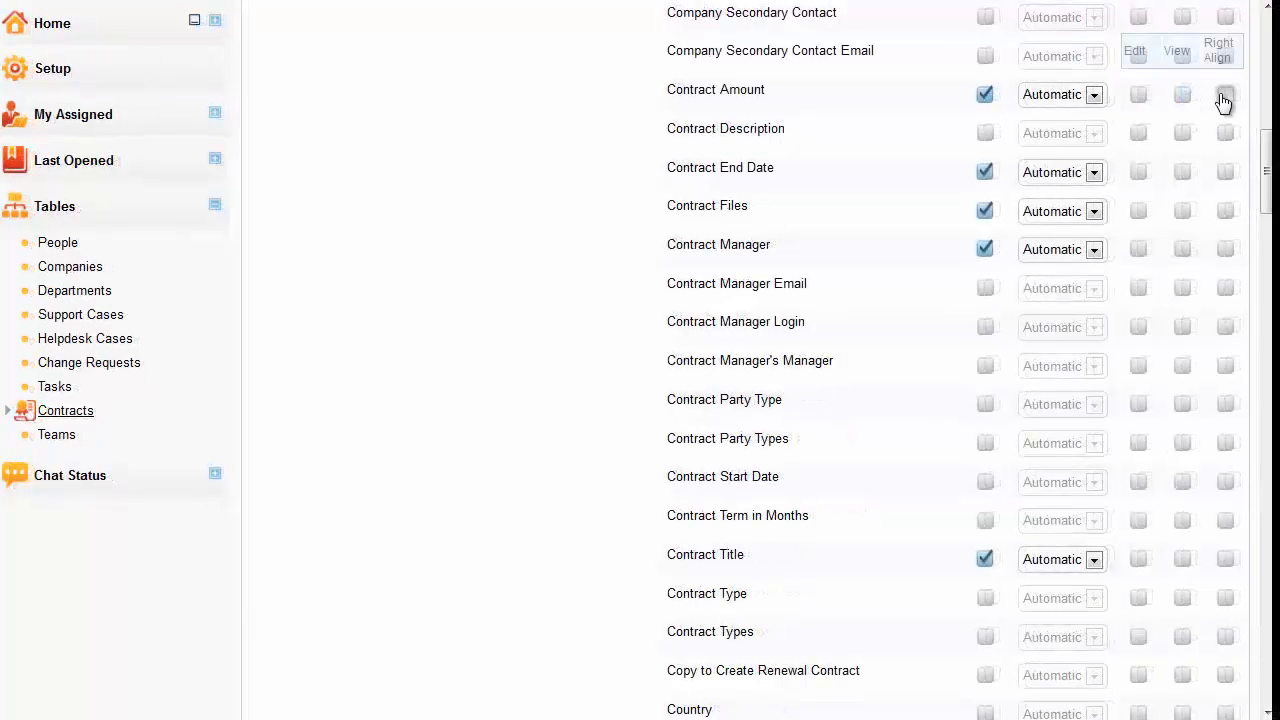
click(1225, 96)
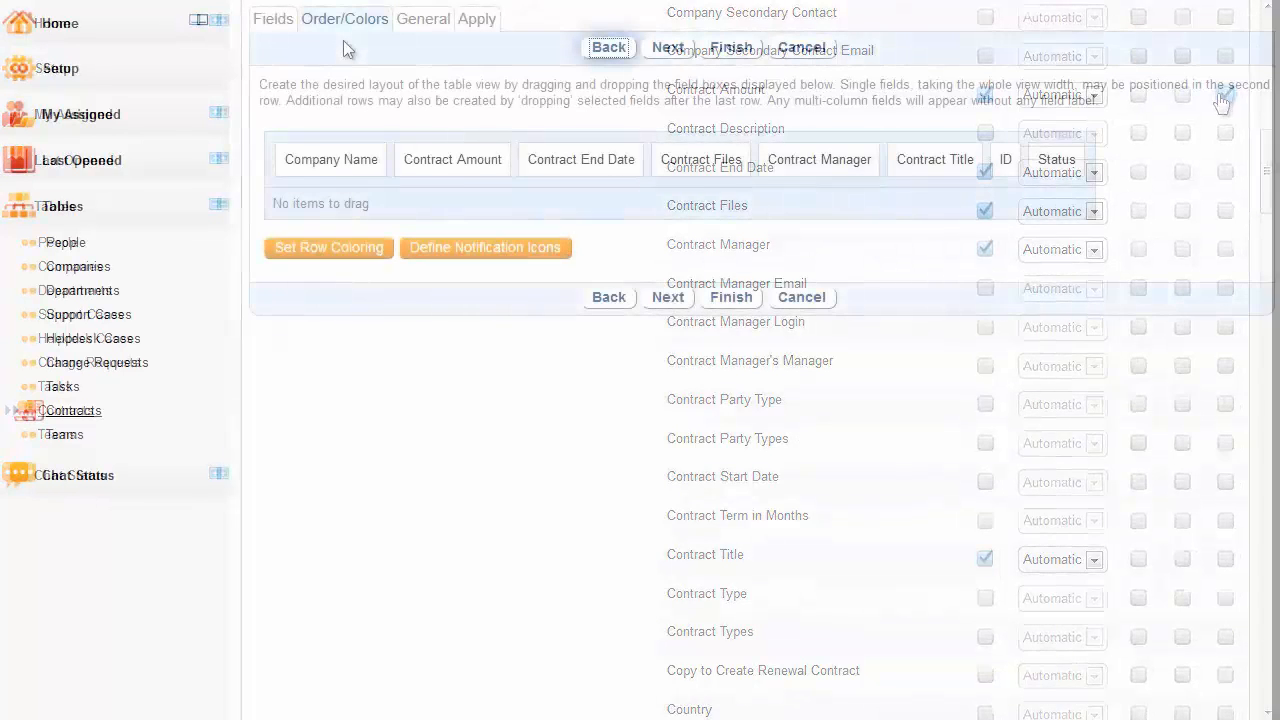
- Arrange the view's columns as ID, Contract Title, Status, Company Name, Contract Manager, Contract End Date, Contract Amount, Contract Files
drag(1005, 160, 363, 172)
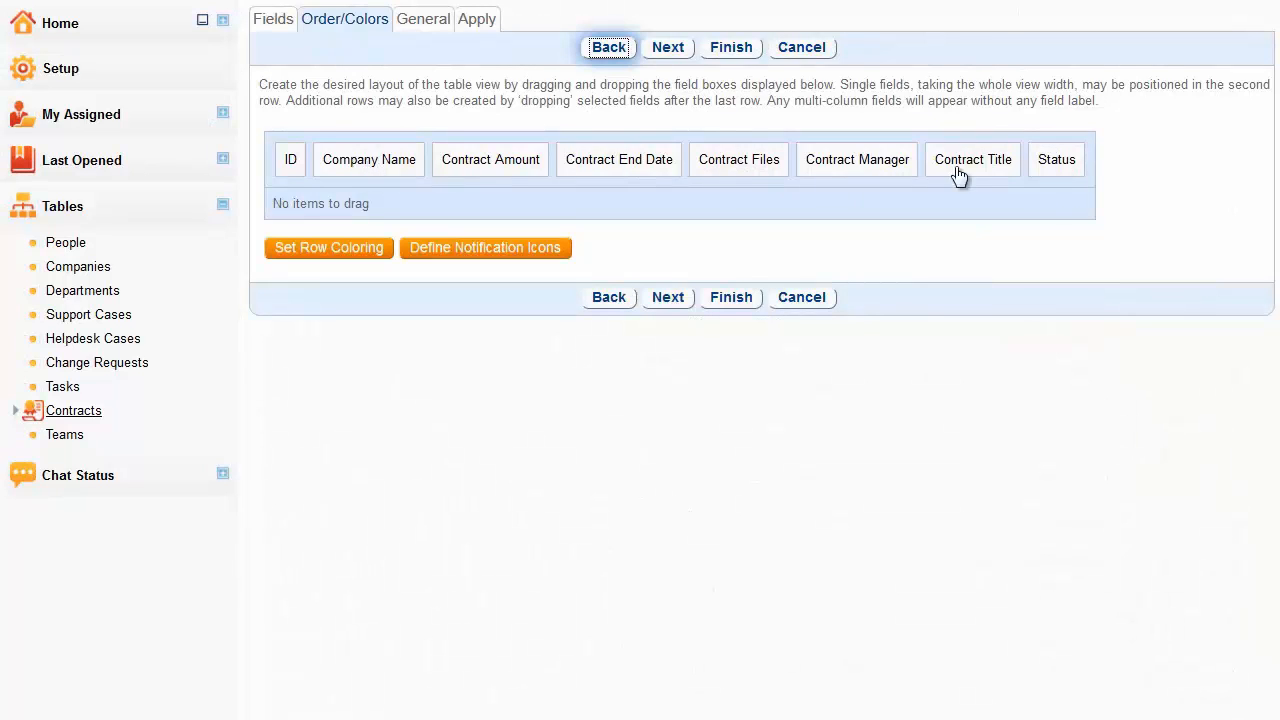
drag(960, 177, 414, 168)
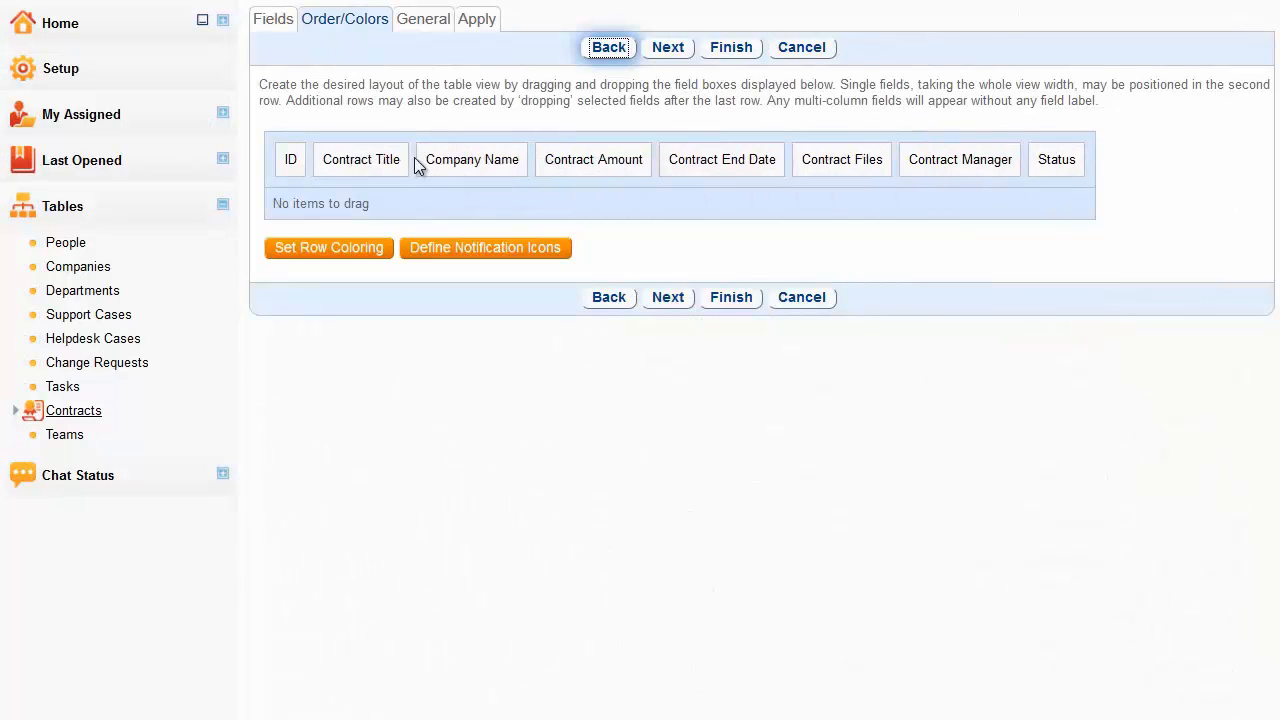
drag(1043, 166, 493, 172)
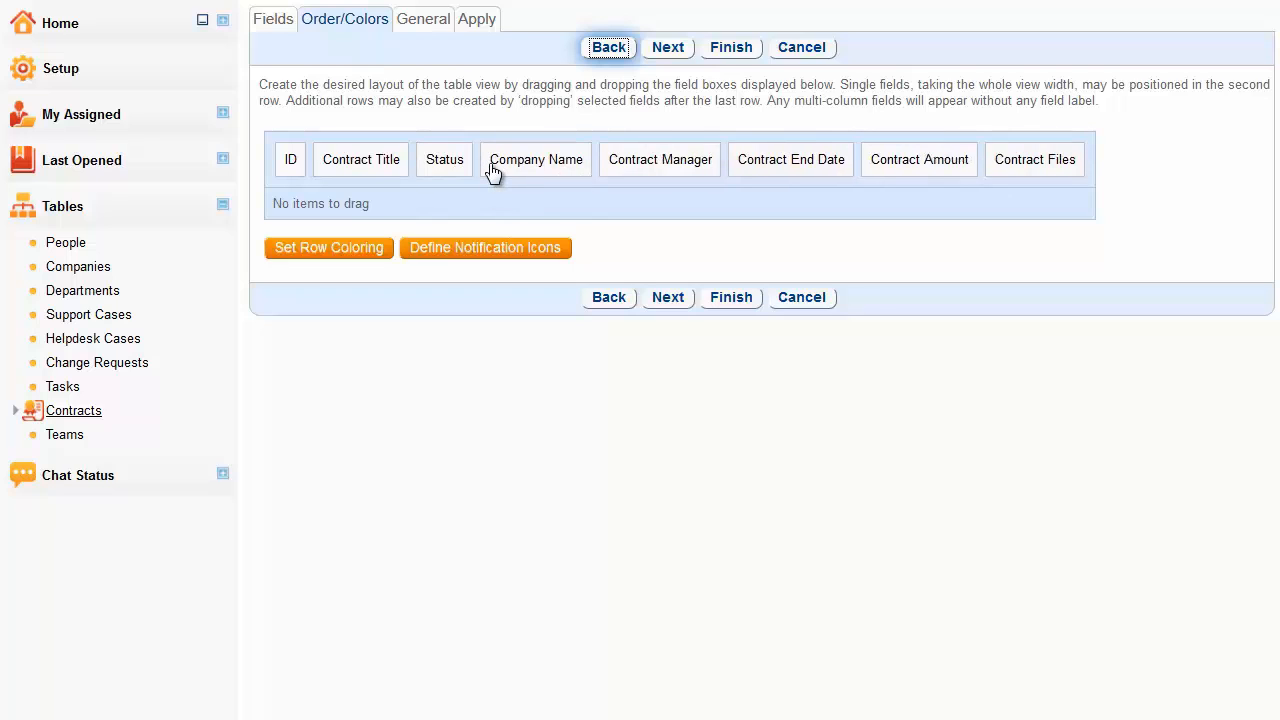
drag(366, 177, 327, 170)
- Start setting the row coloring and choose Status as the field that triggers the display attributes
click(322, 243)
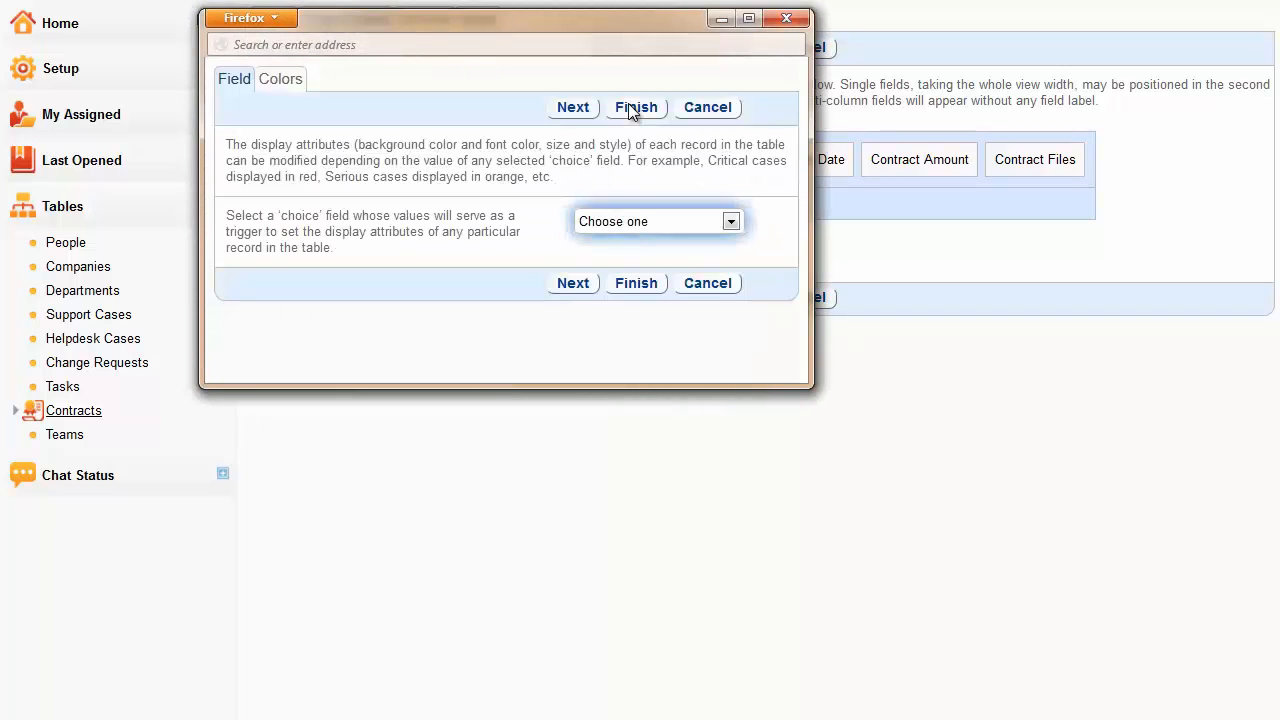
key(alt+Down)
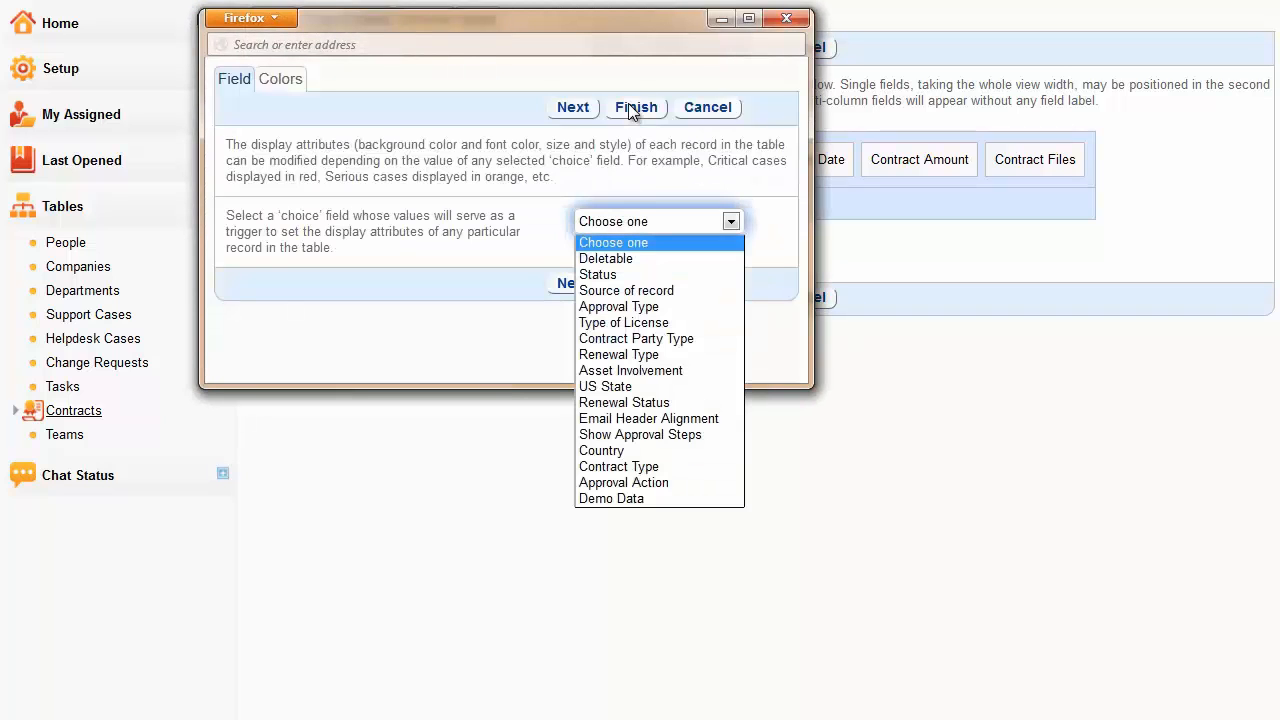
key(Down)
key(Down)
key(Return)
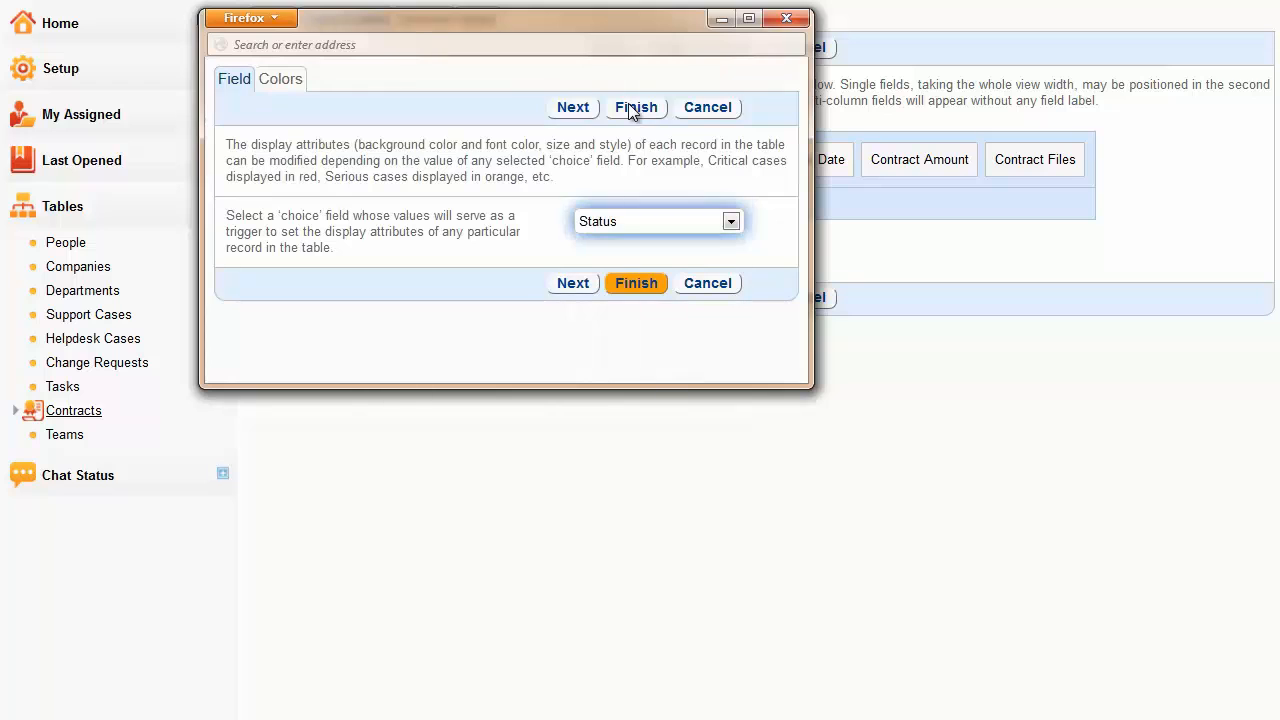
- Choose a background color for Pending Approval rows and a color for another status, and finish the row coloring
scroll(628, 110, down, 3)
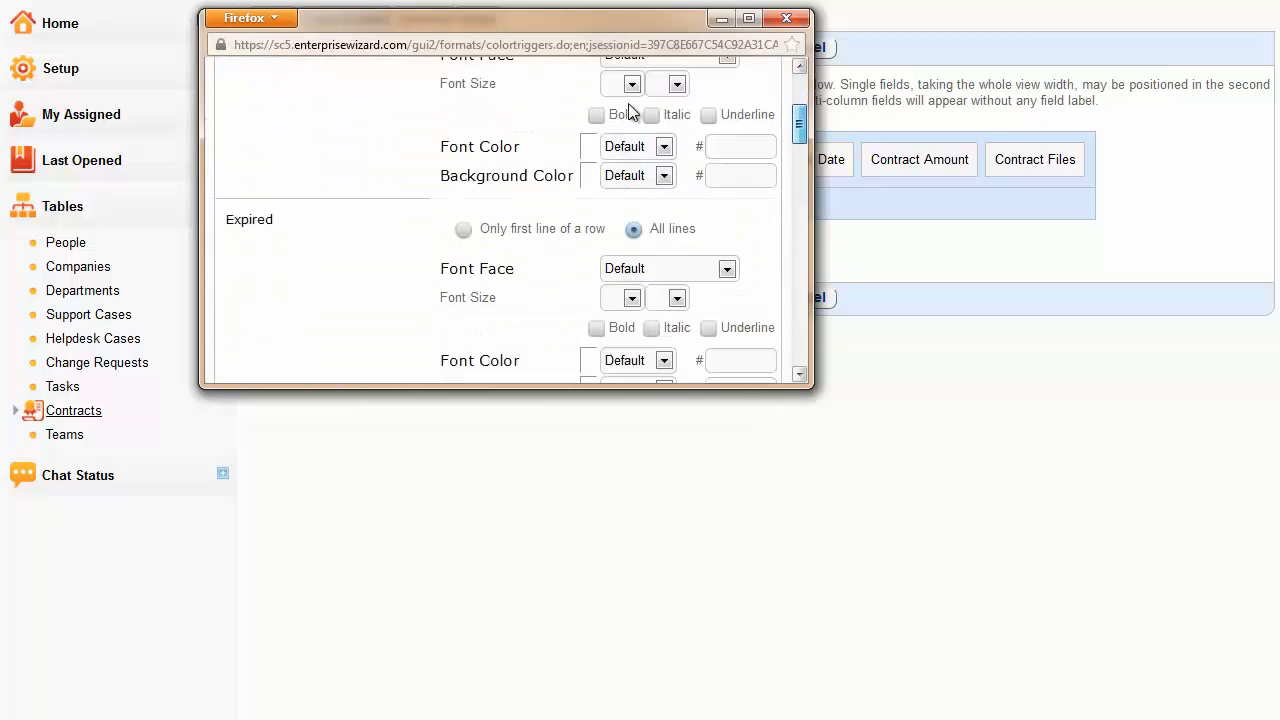
scroll(628, 110, down, 12)
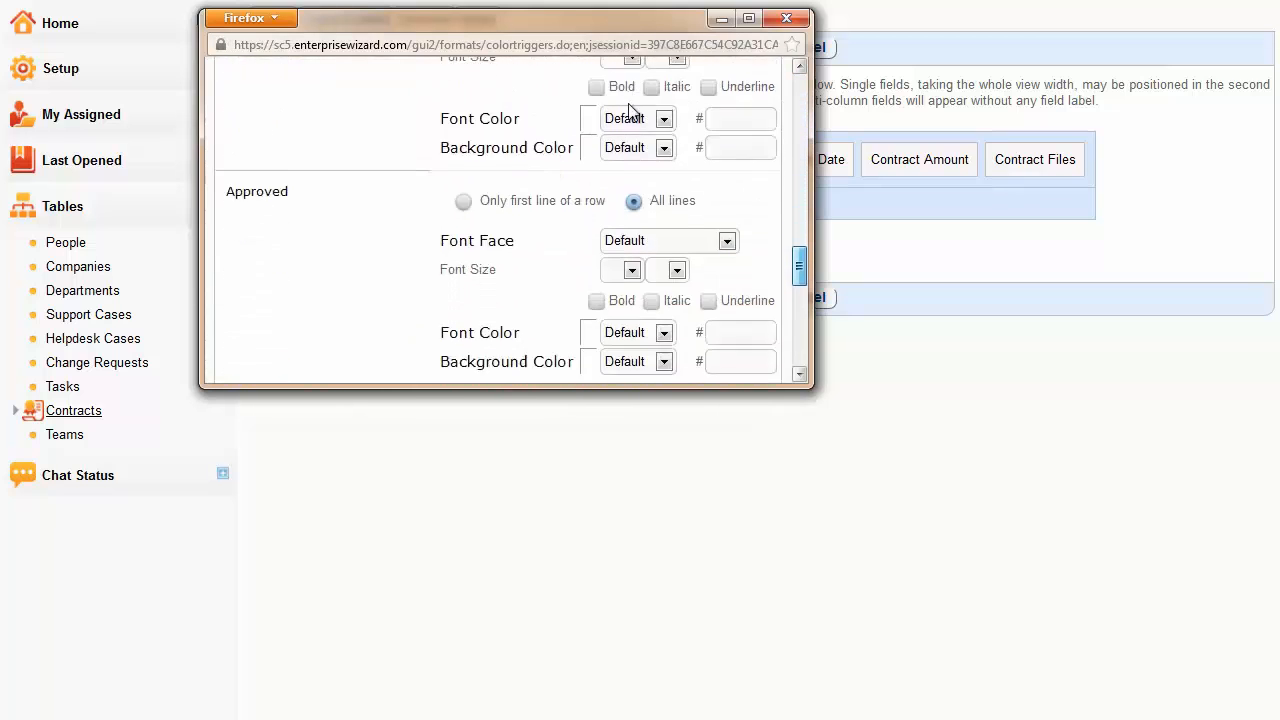
scroll(628, 110, down, 5)
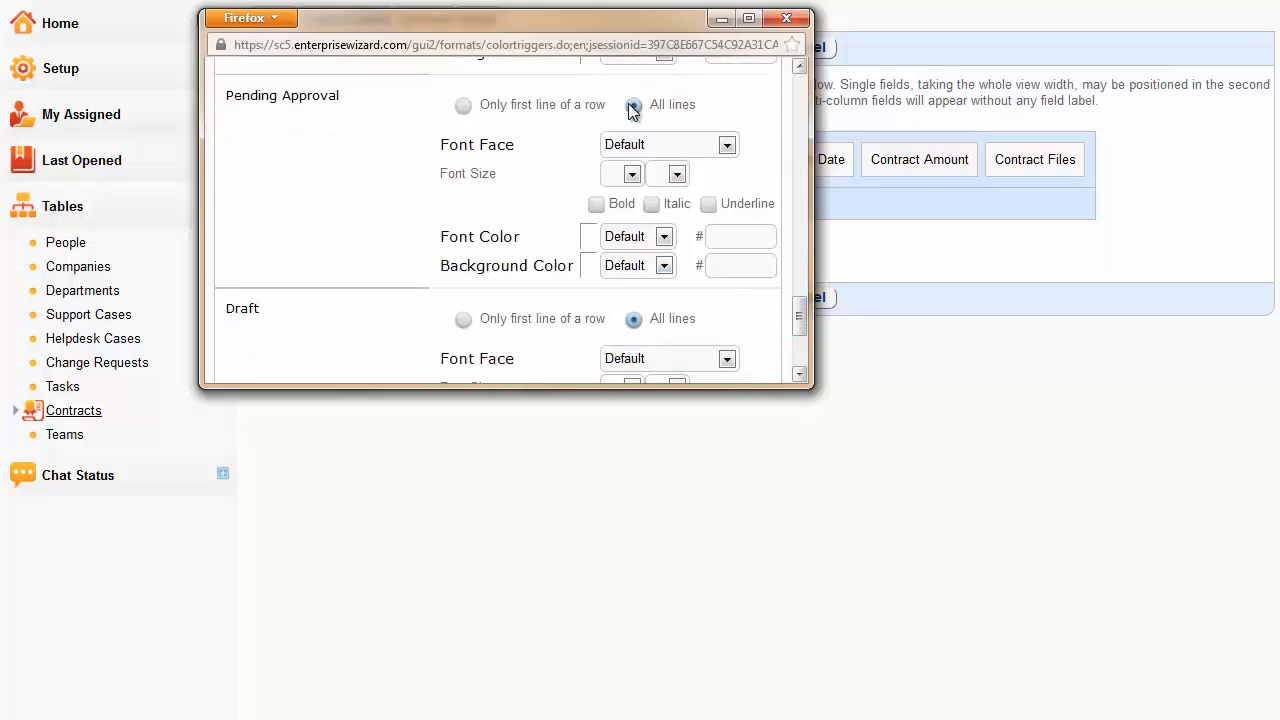
click(664, 266)
click(622, 352)
drag(799, 316, 799, 95)
click(664, 341)
click(620, 524)
click(630, 110)
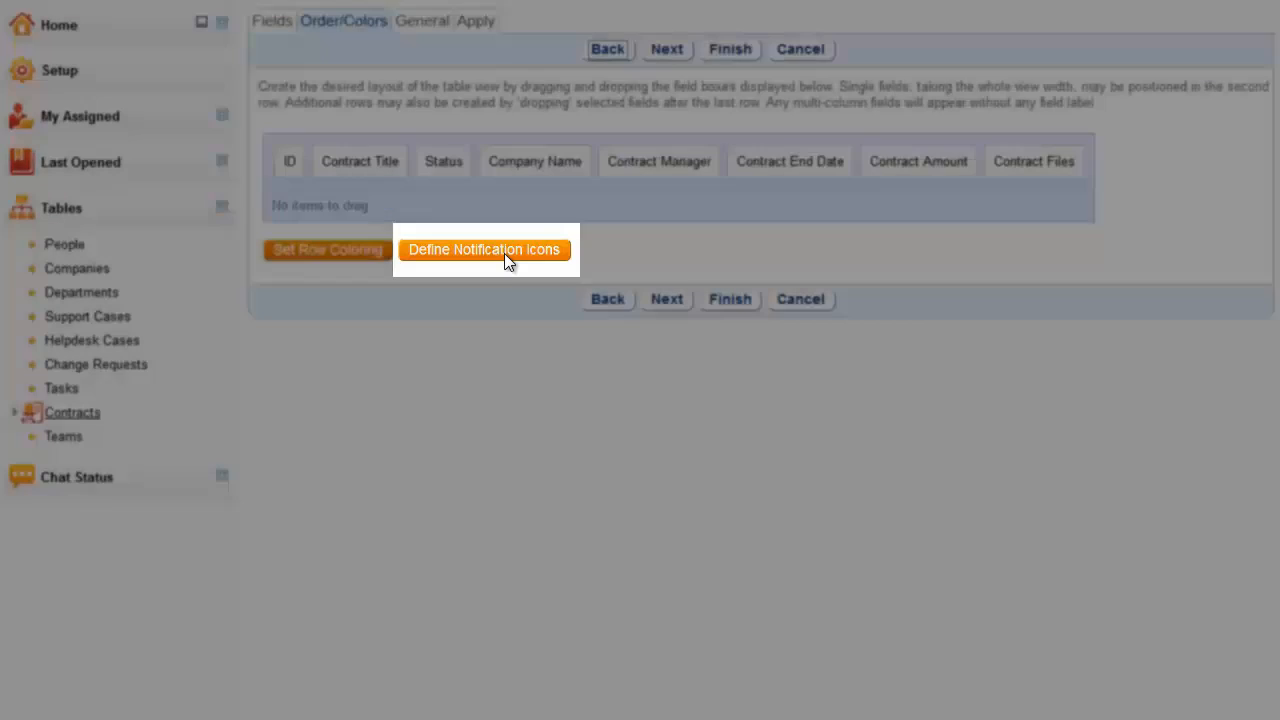
- Start defining notification icons with Status as the trigger field and proceed to the icon assignment
click(504, 253)
click(716, 469)
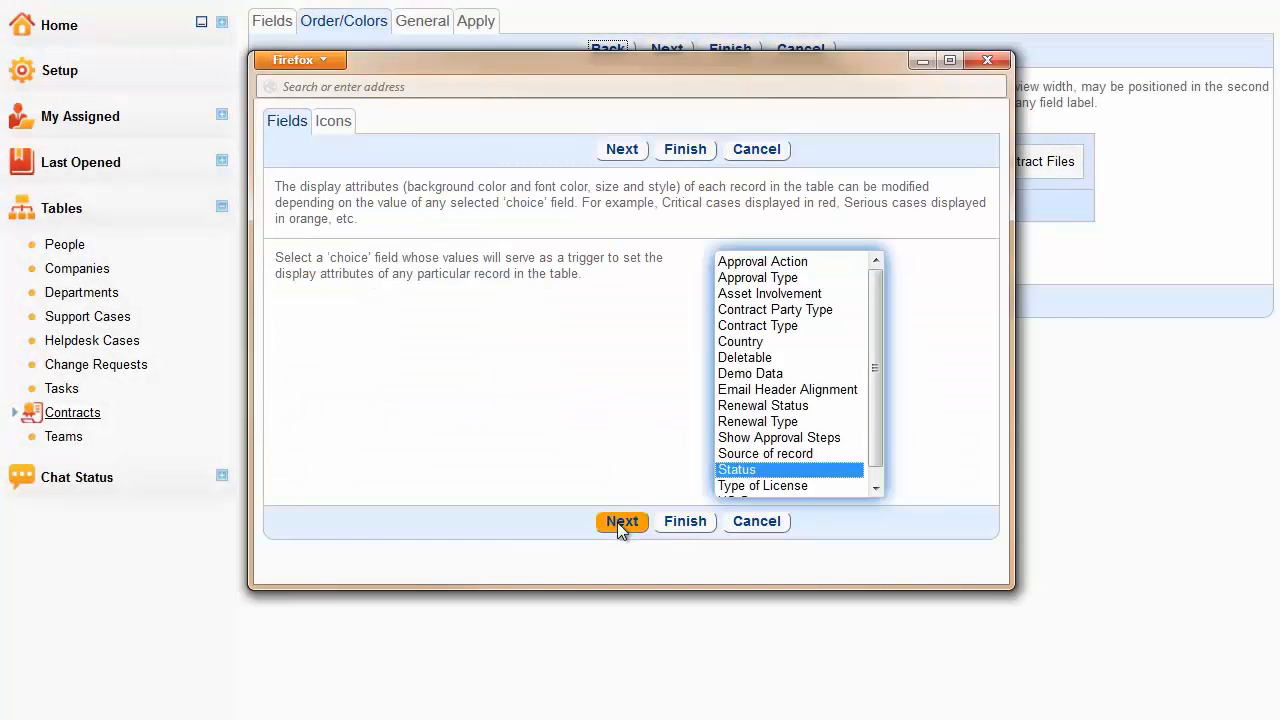
click(617, 522)
- Assign the orange flag image as the notification icon for a status value and finish the icon definition
click(745, 469)
scroll(760, 465, down, 3)
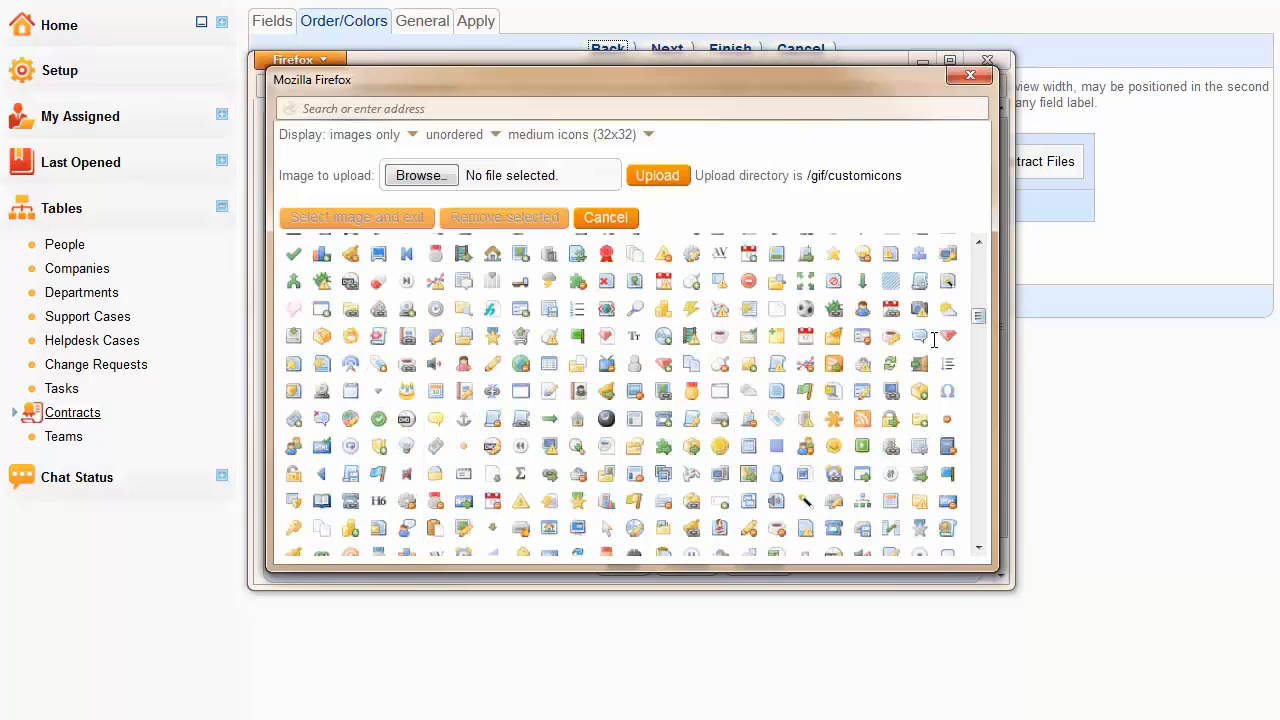
click(634, 500)
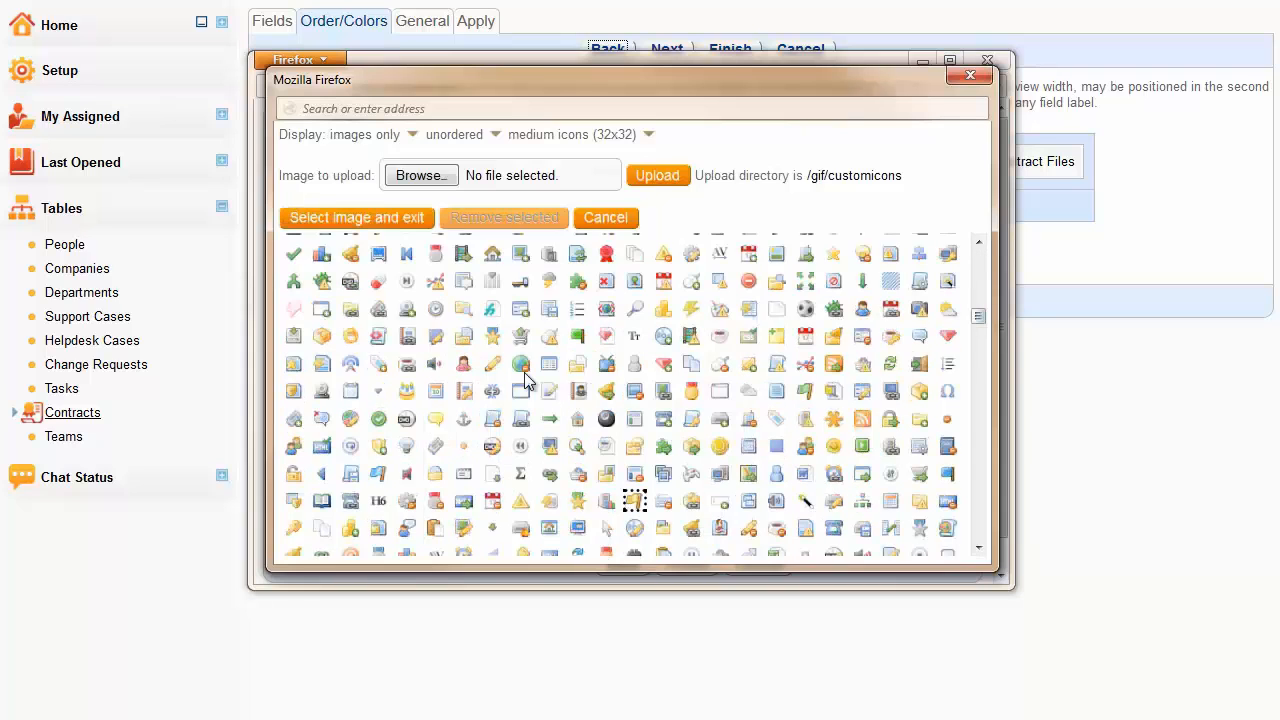
click(383, 218)
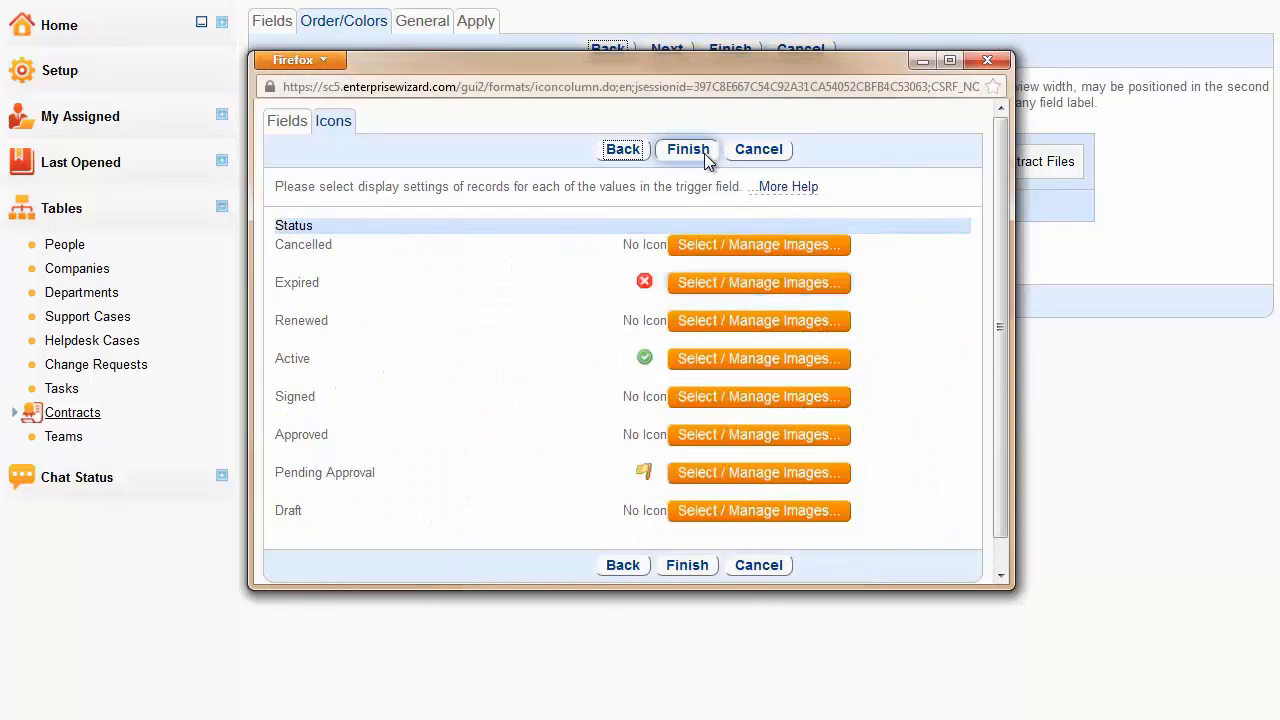
click(703, 152)
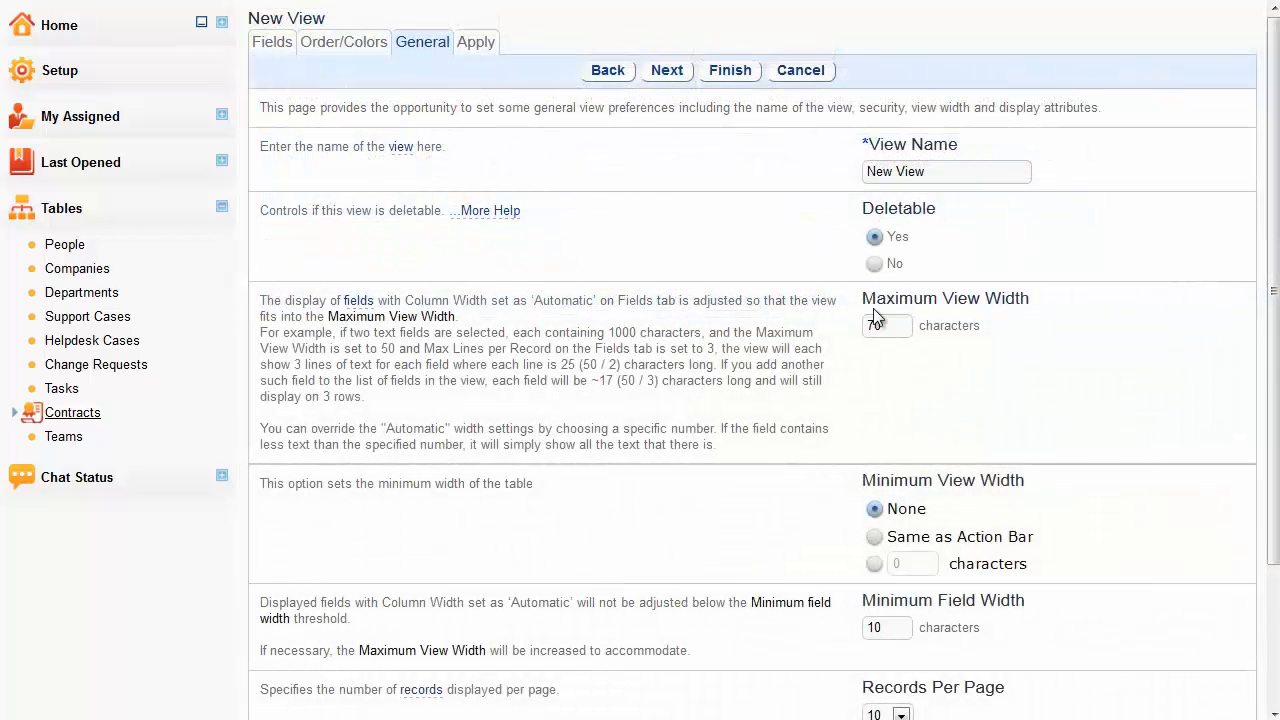
- Set the Maximum View Width of the new view to 110 characters
click(888, 325)
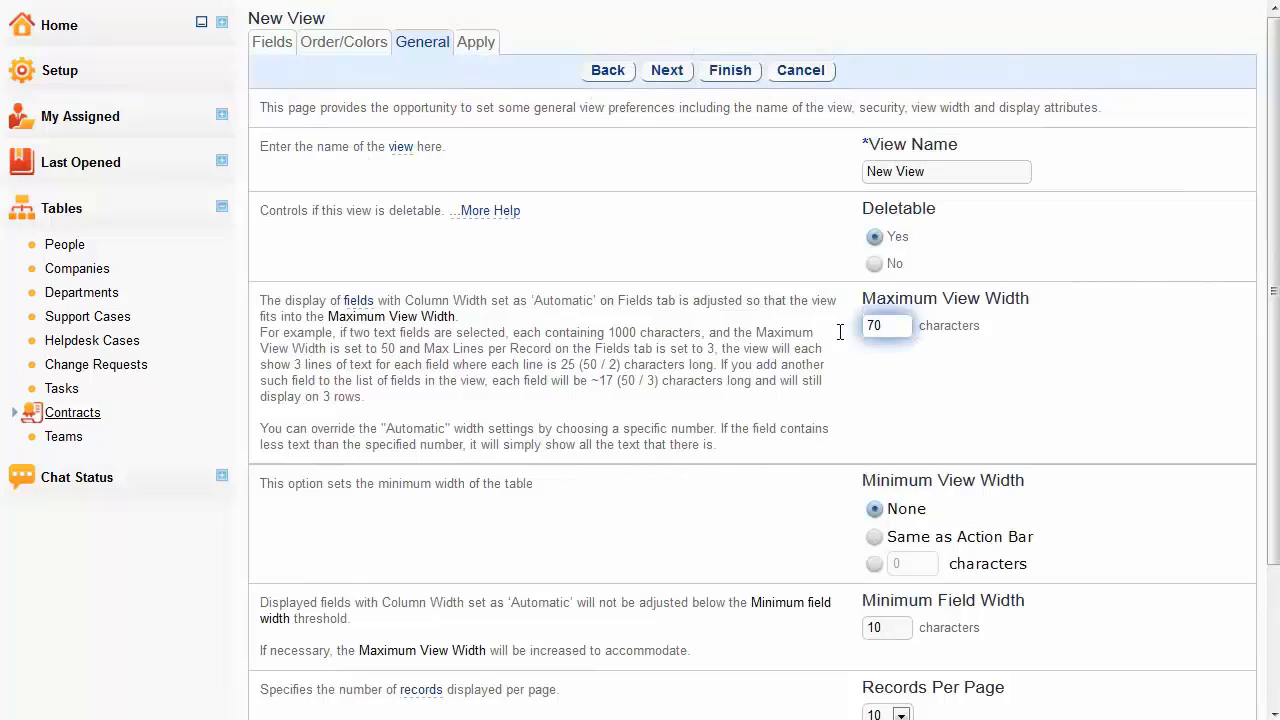
drag(855, 328, 897, 324)
text(110)
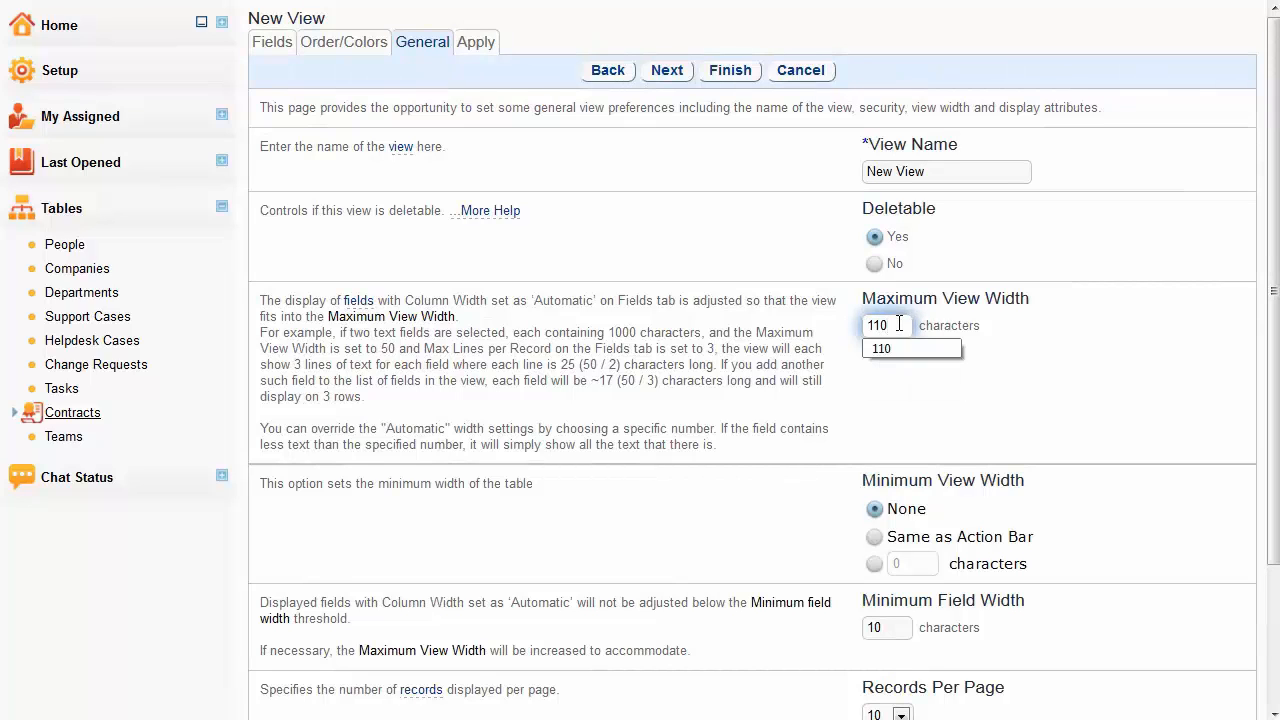
click(928, 410)
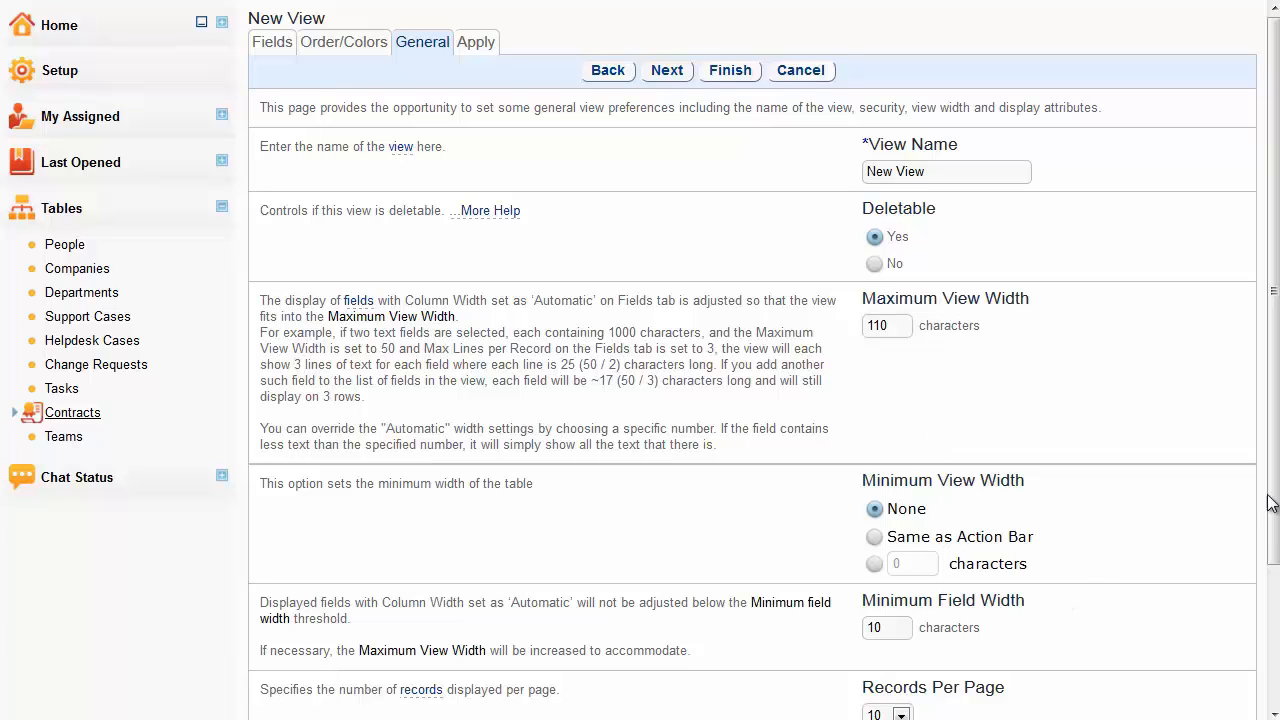
- Set the number of records displayed per page in the new view to 30
drag(1272, 505, 1263, 650)
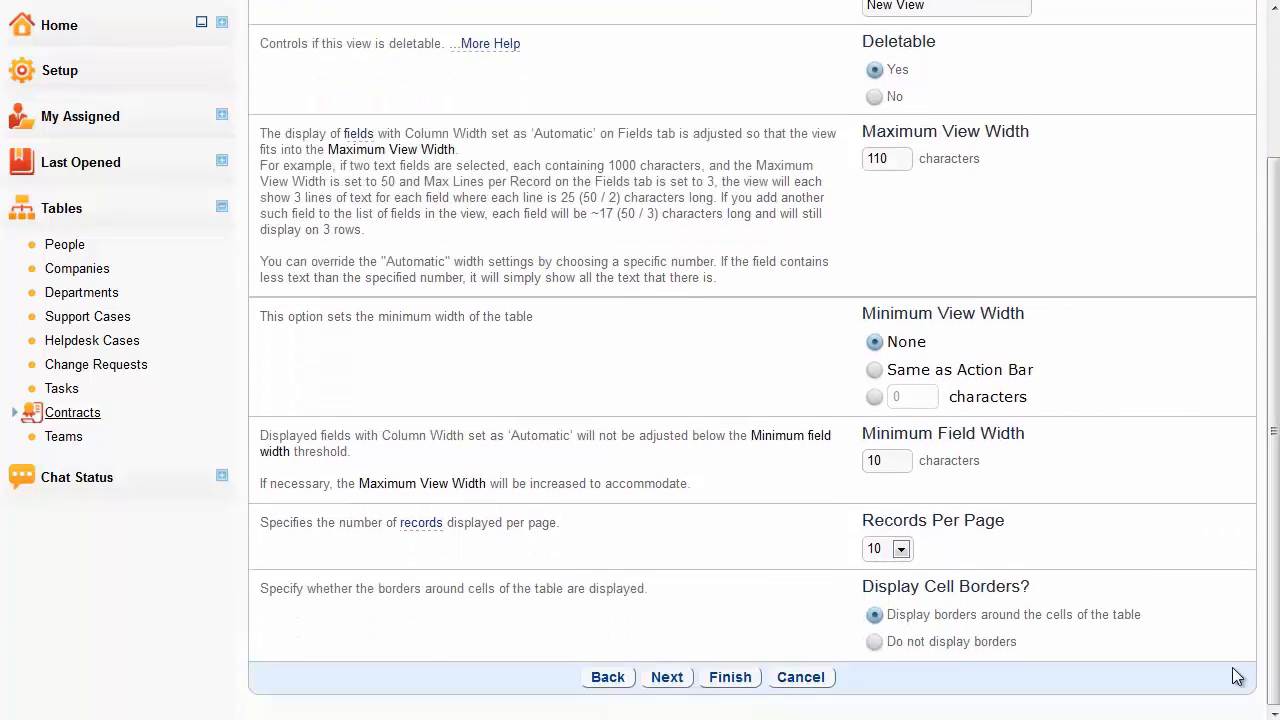
click(901, 549)
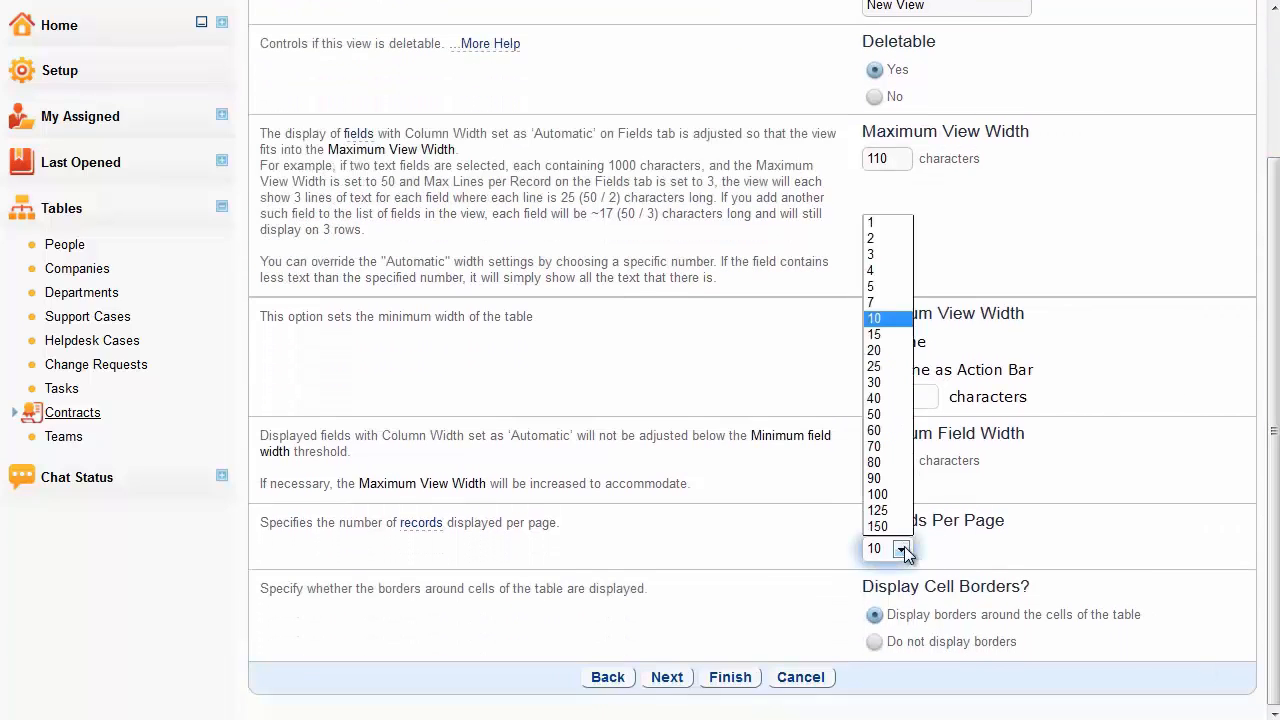
click(876, 382)
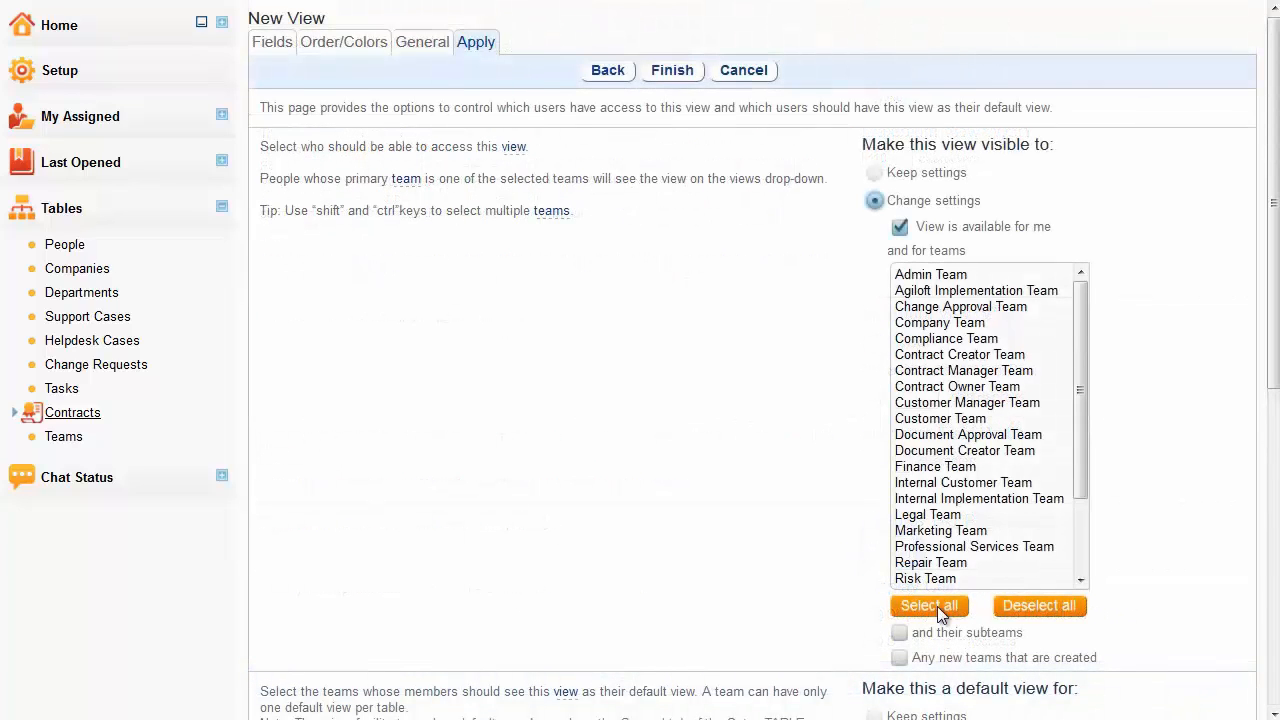
- Make the new view visible to all teams, including their subteams and any new teams that are created
click(937, 606)
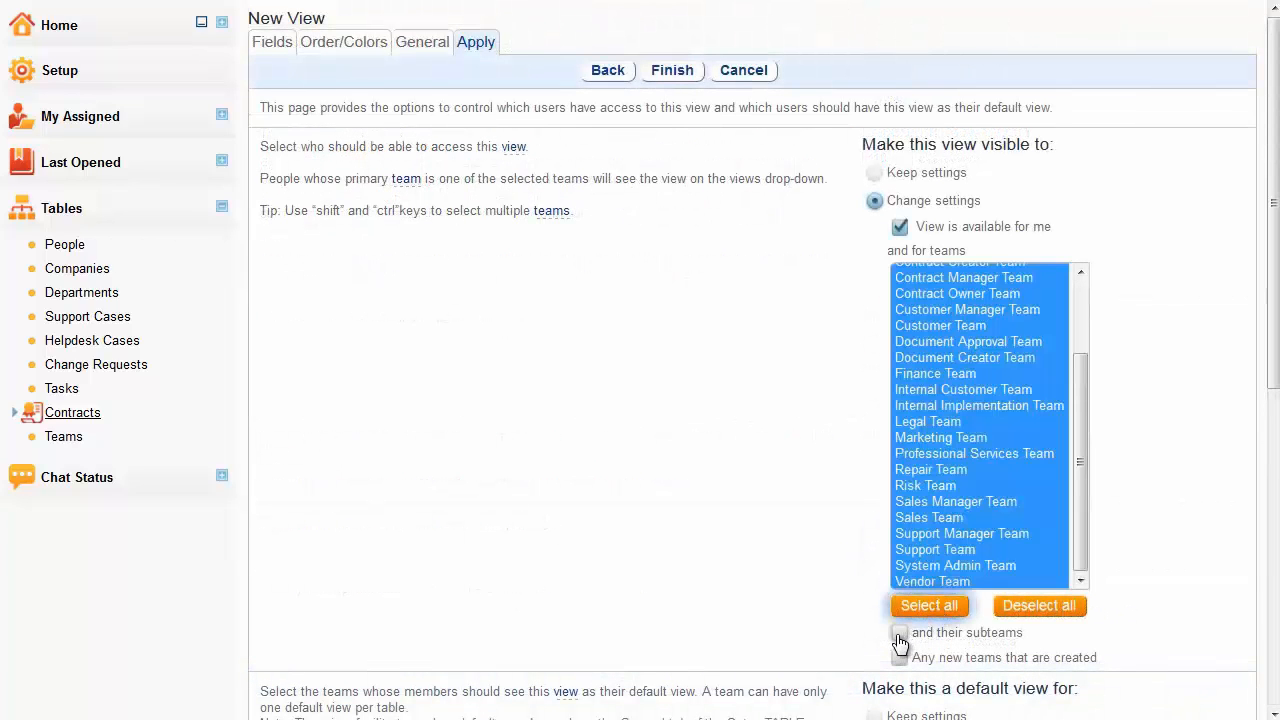
click(899, 632)
click(901, 659)
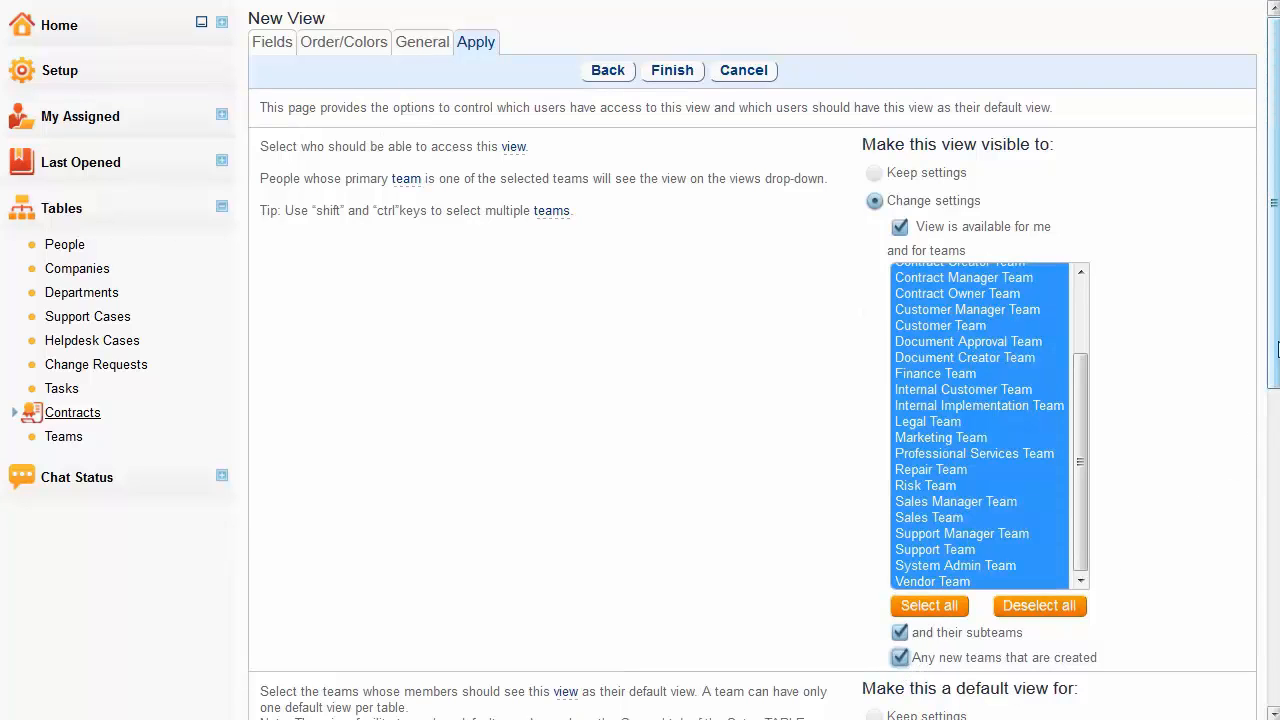
- Make the view the default for yourself and the Admin Team, and finish creating it
drag(1275, 365, 1275, 690)
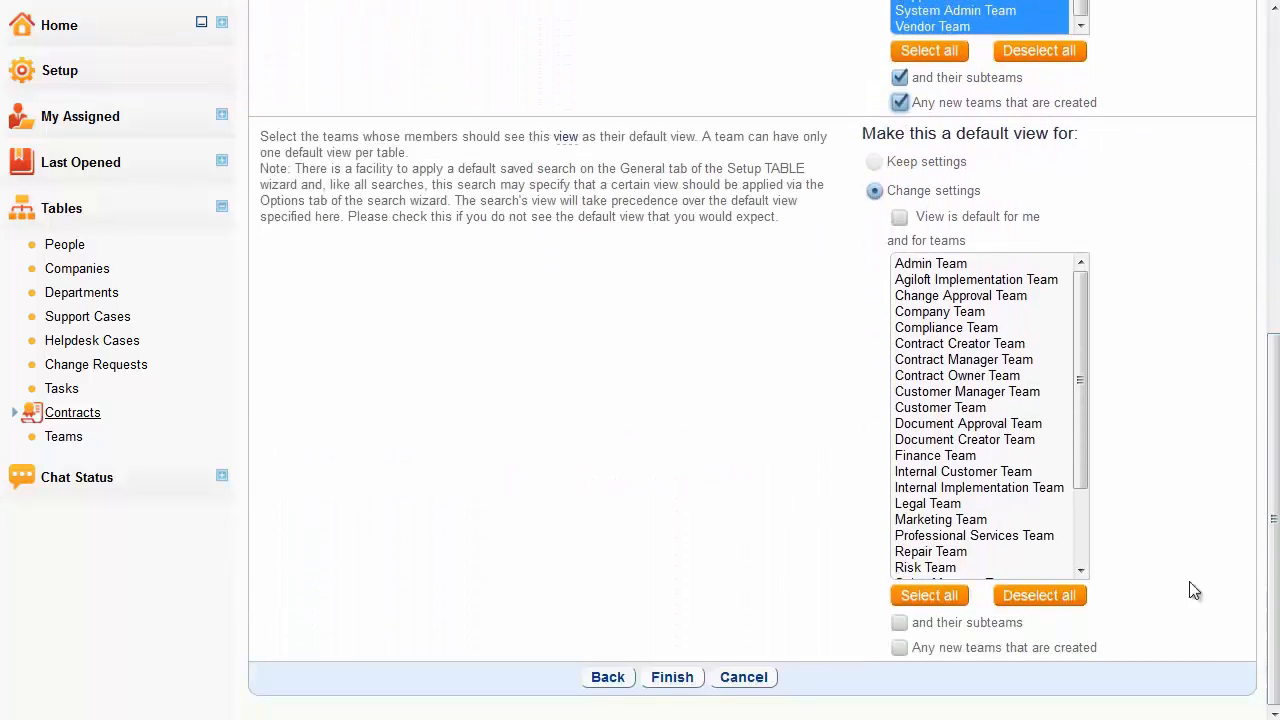
click(902, 219)
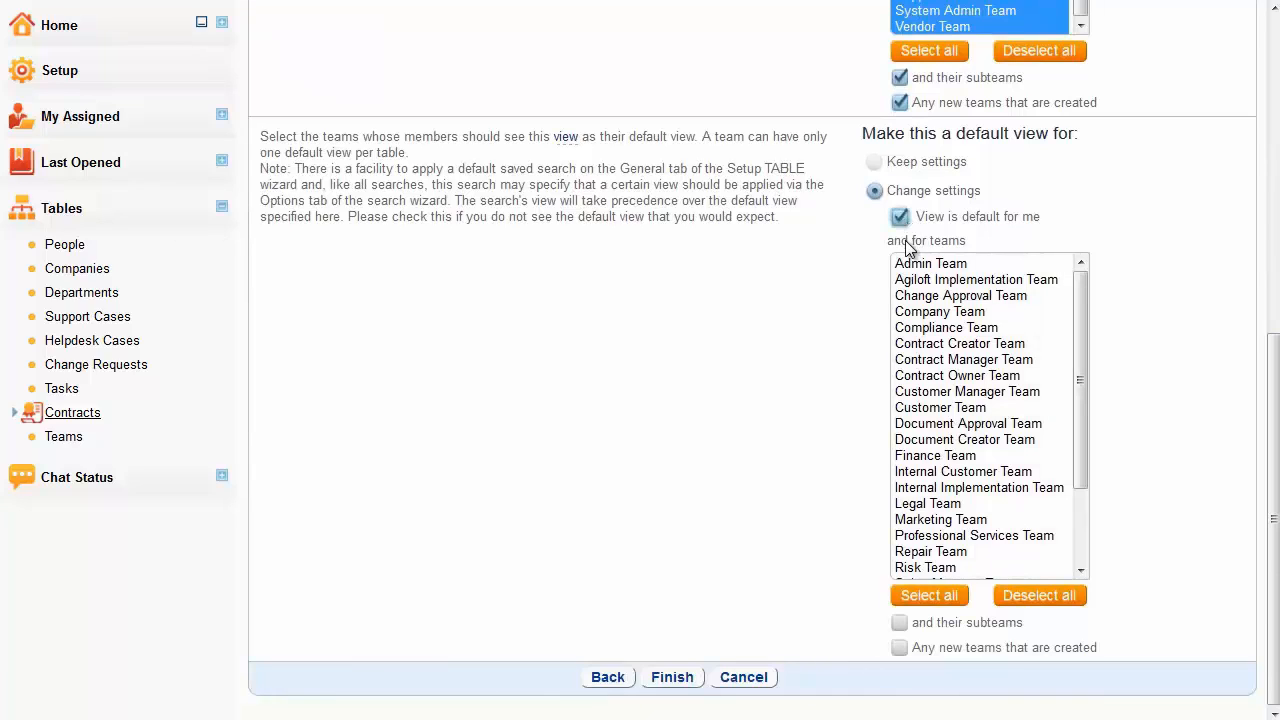
click(921, 265)
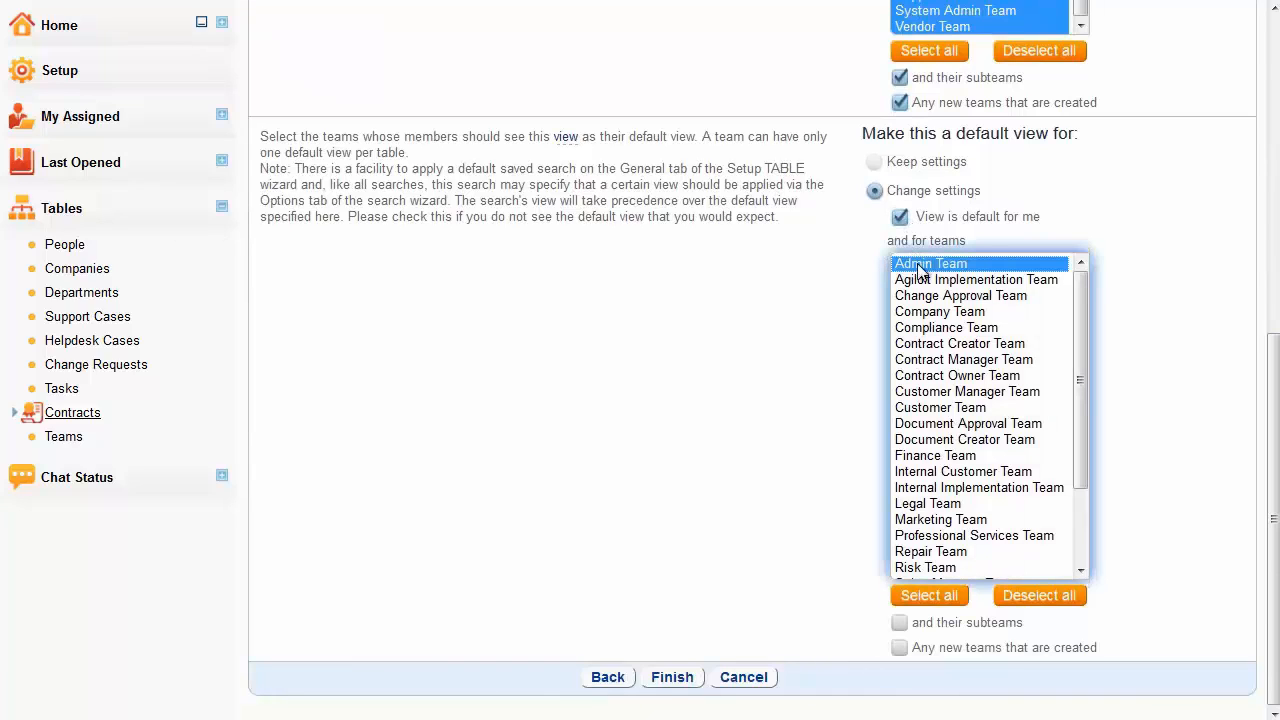
click(672, 677)
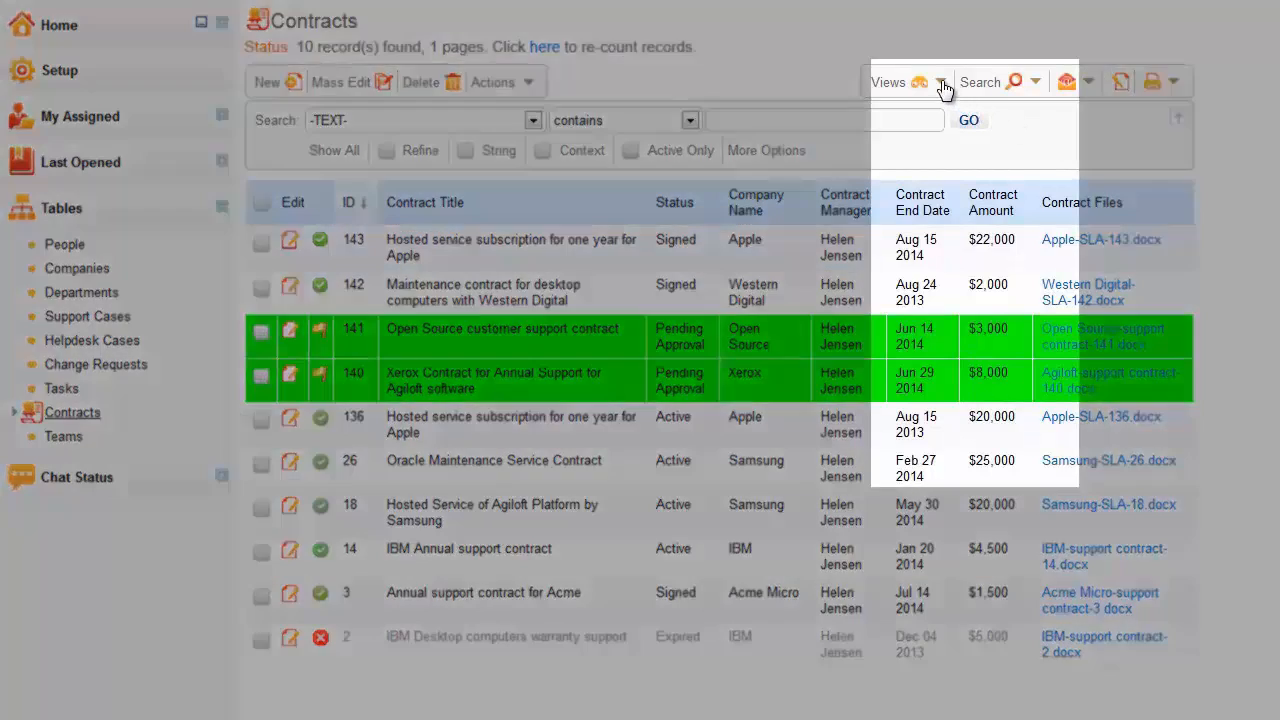
- Switch the Contracts table to the Default view
click(940, 84)
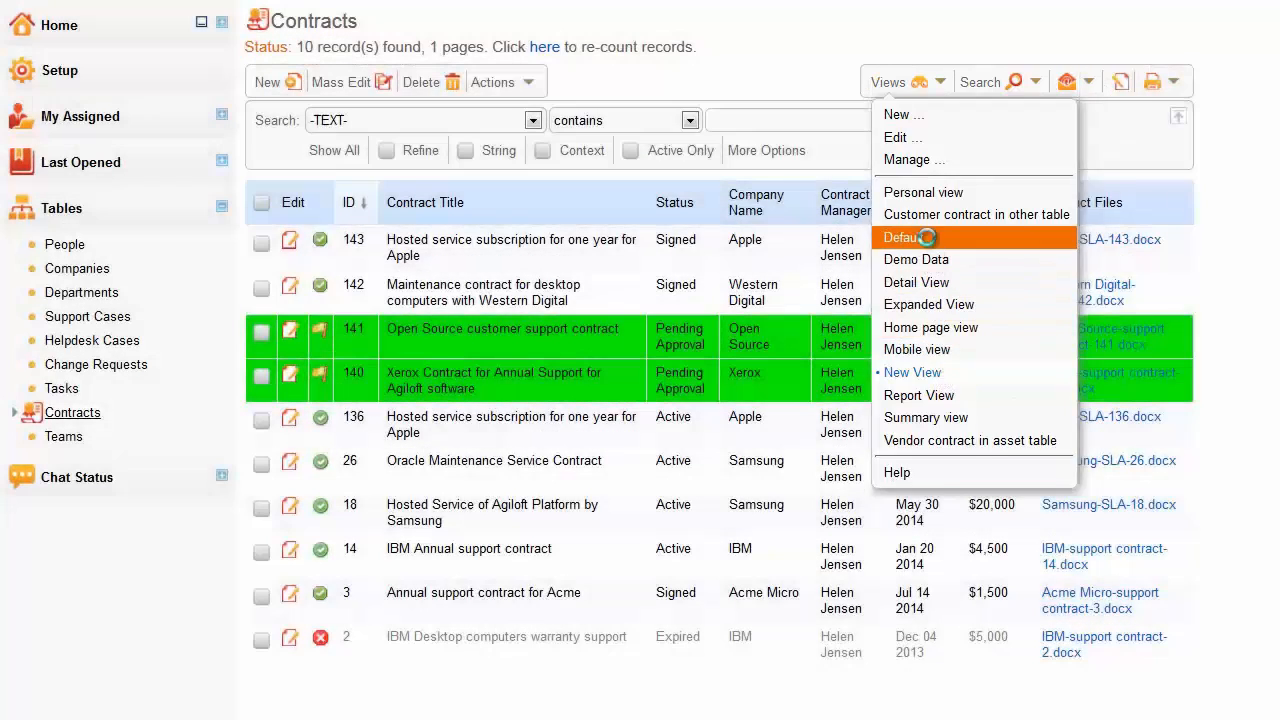
click(928, 238)
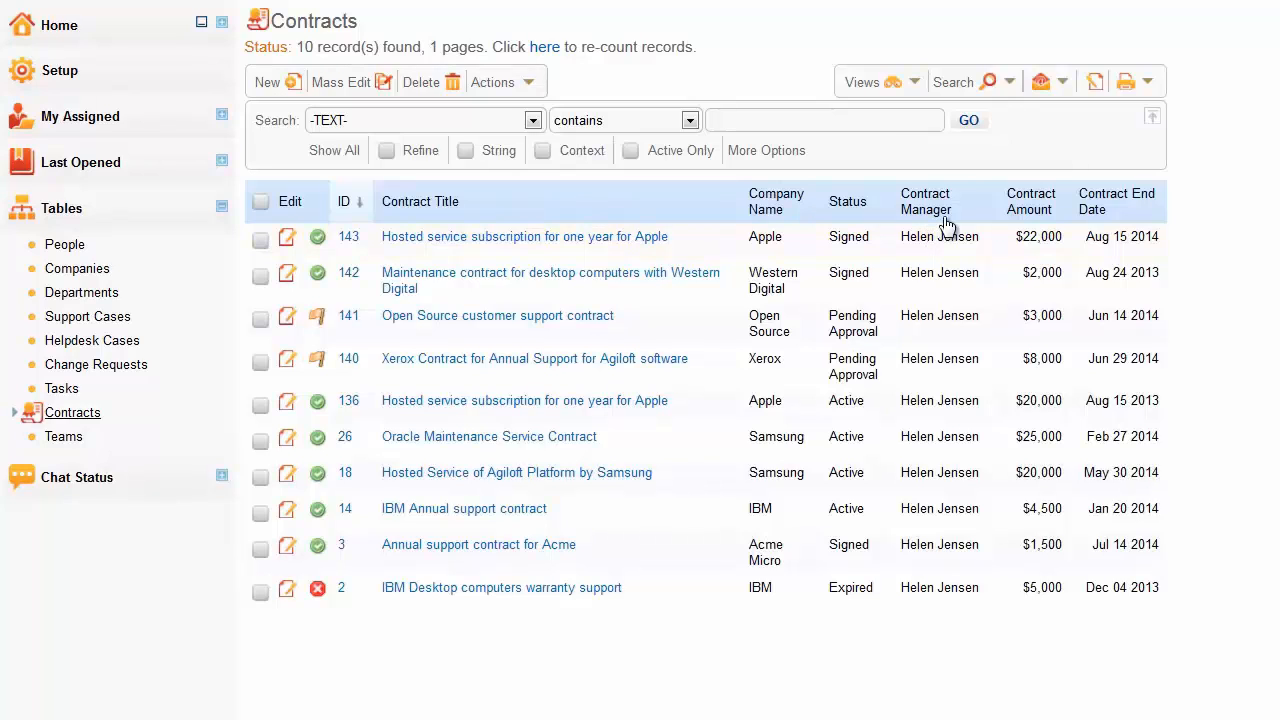
click(1008, 83)
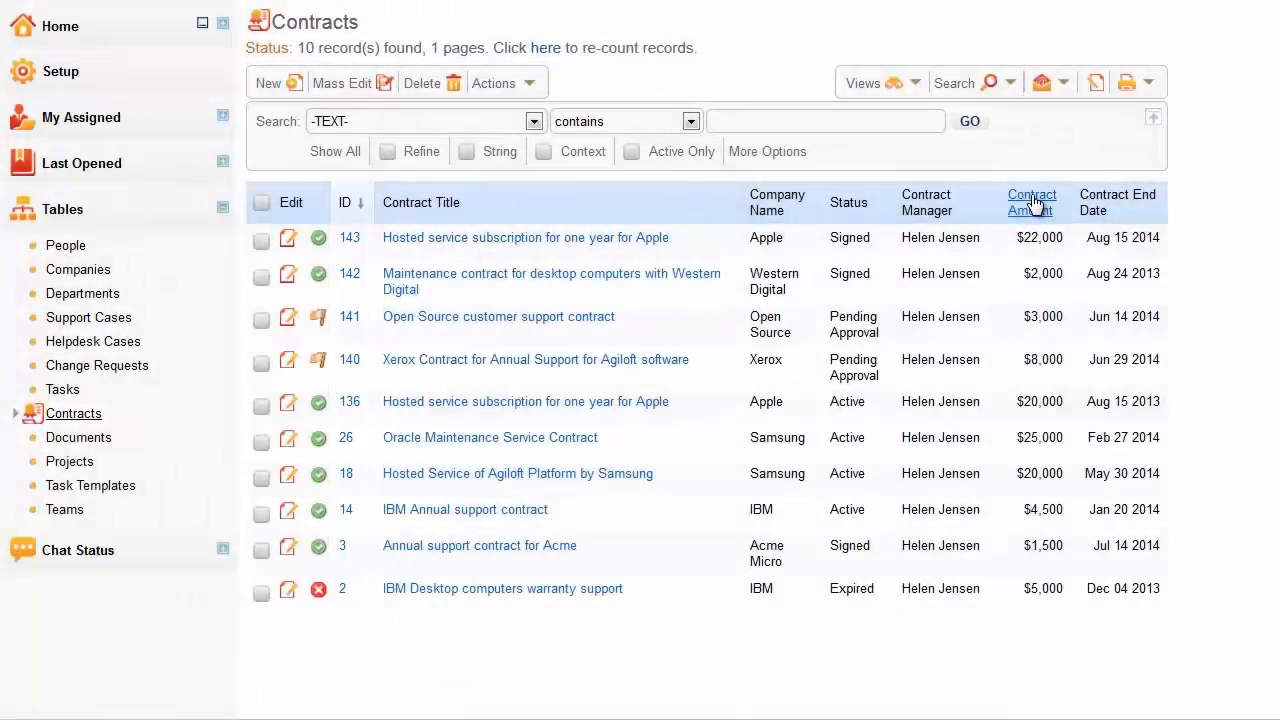
- Sort the contracts by Contract Amount in ascending order, with Status descending as the secondary sort
click(1035, 204)
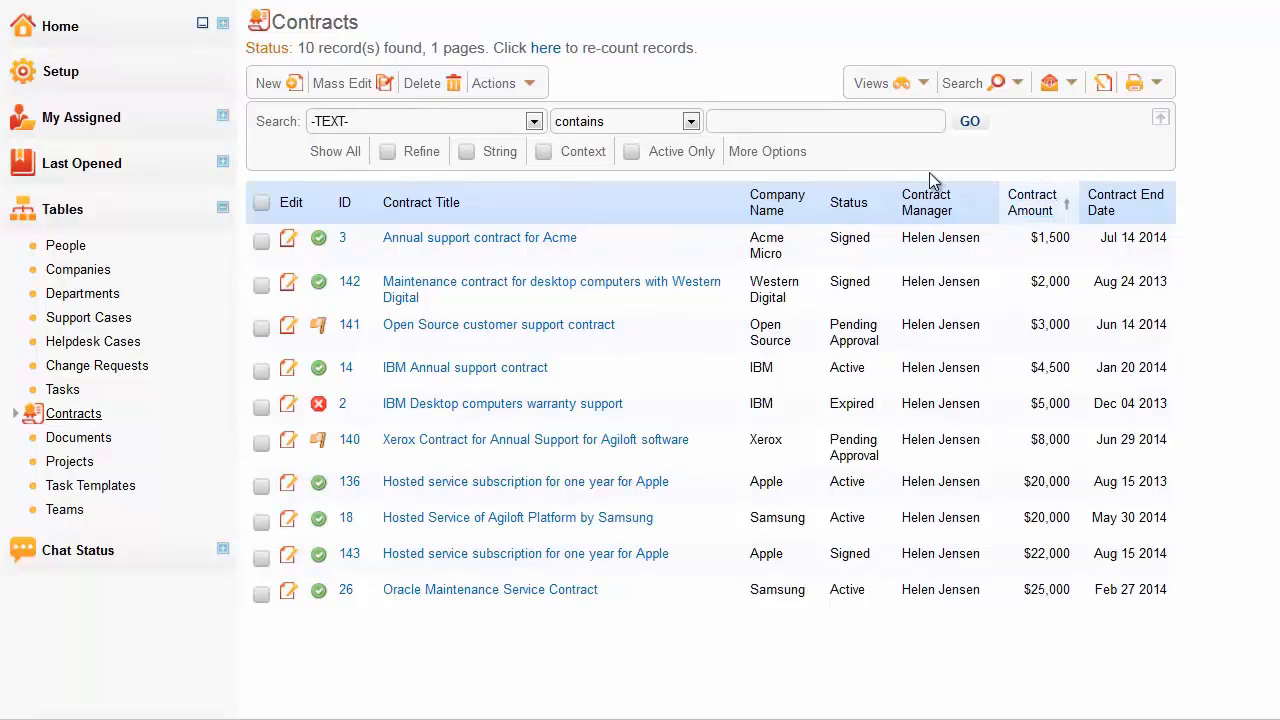
click(848, 204)
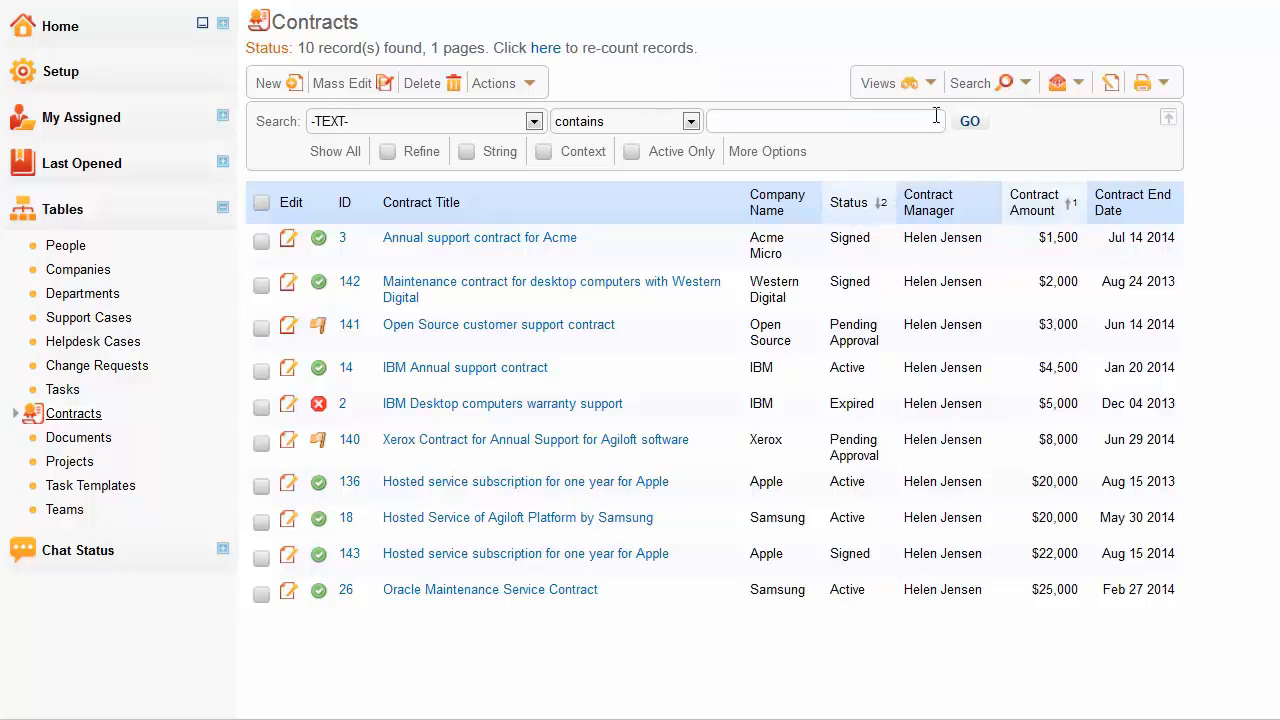
- Open the management list of all views for the Contracts table
click(932, 85)
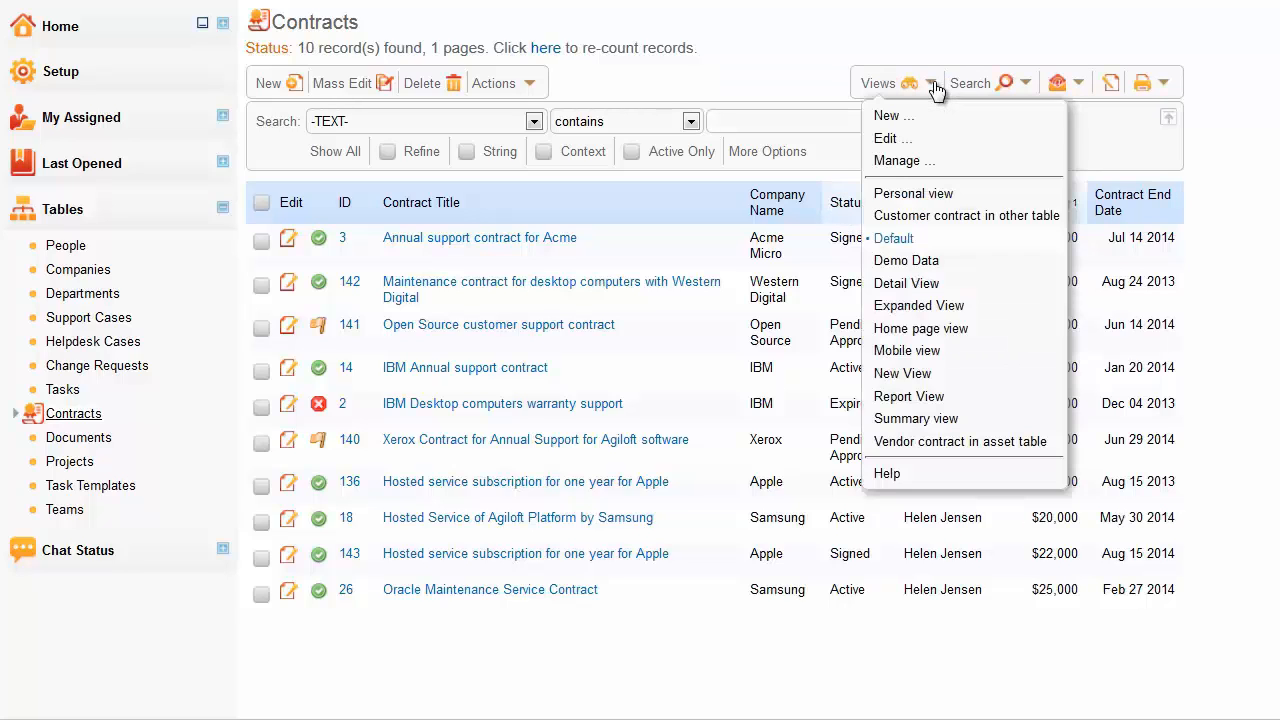
click(940, 162)
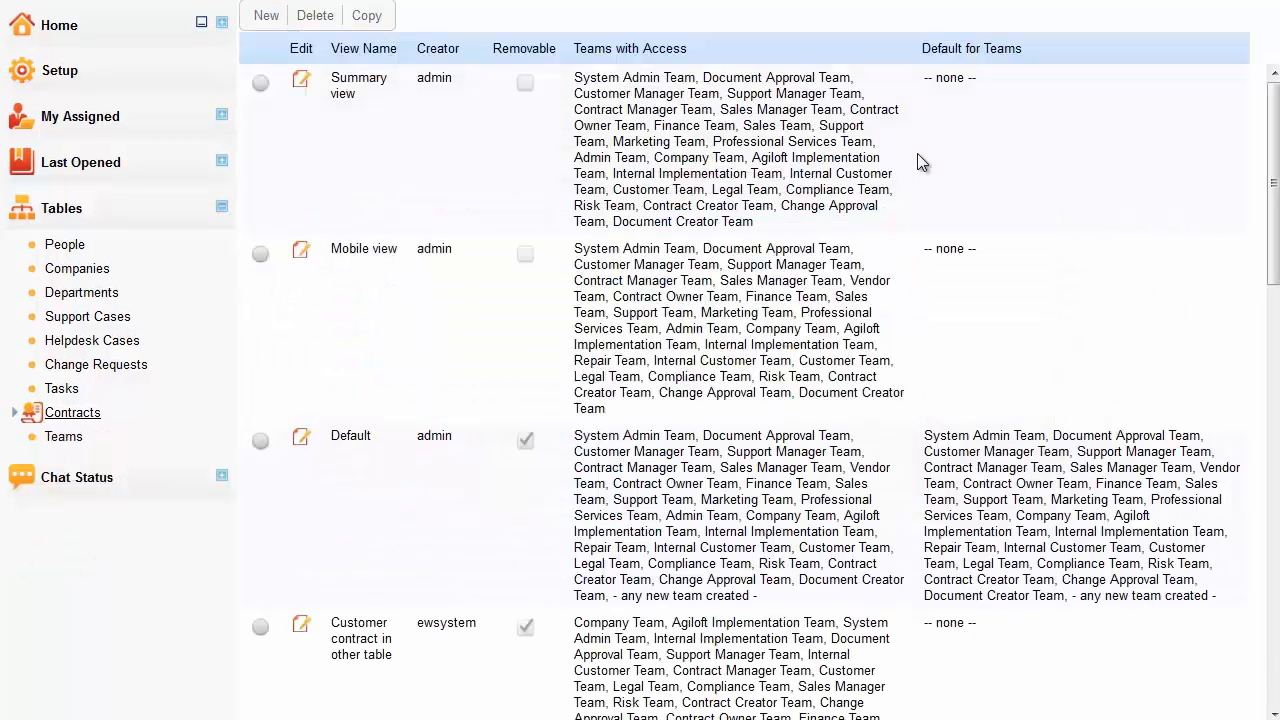